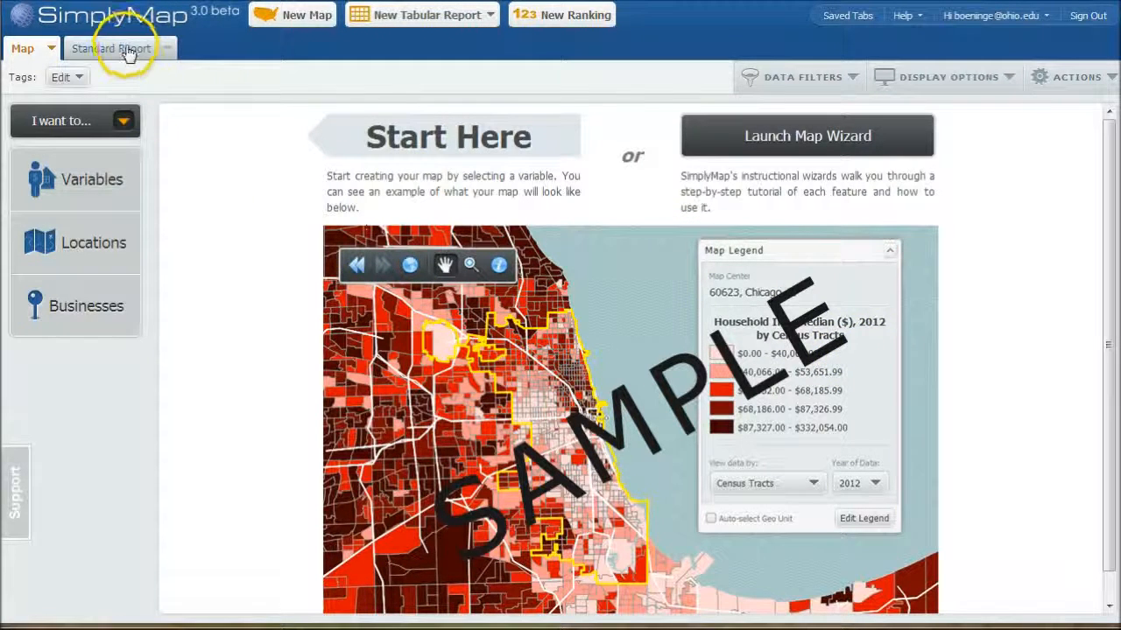
left_click(291, 301)
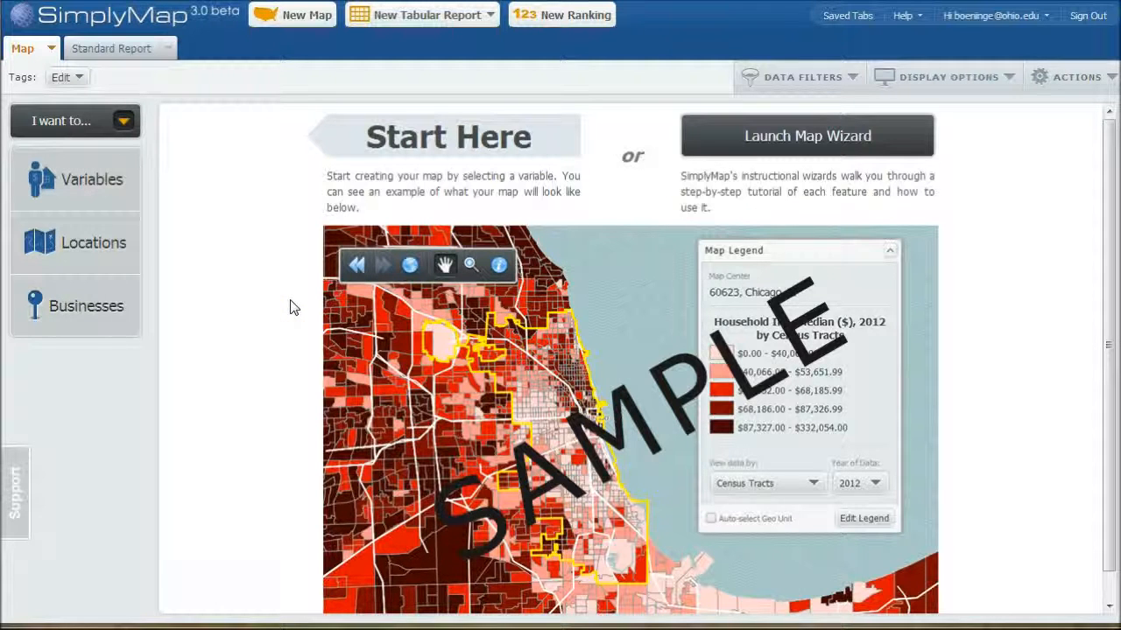
left_click(298, 299)
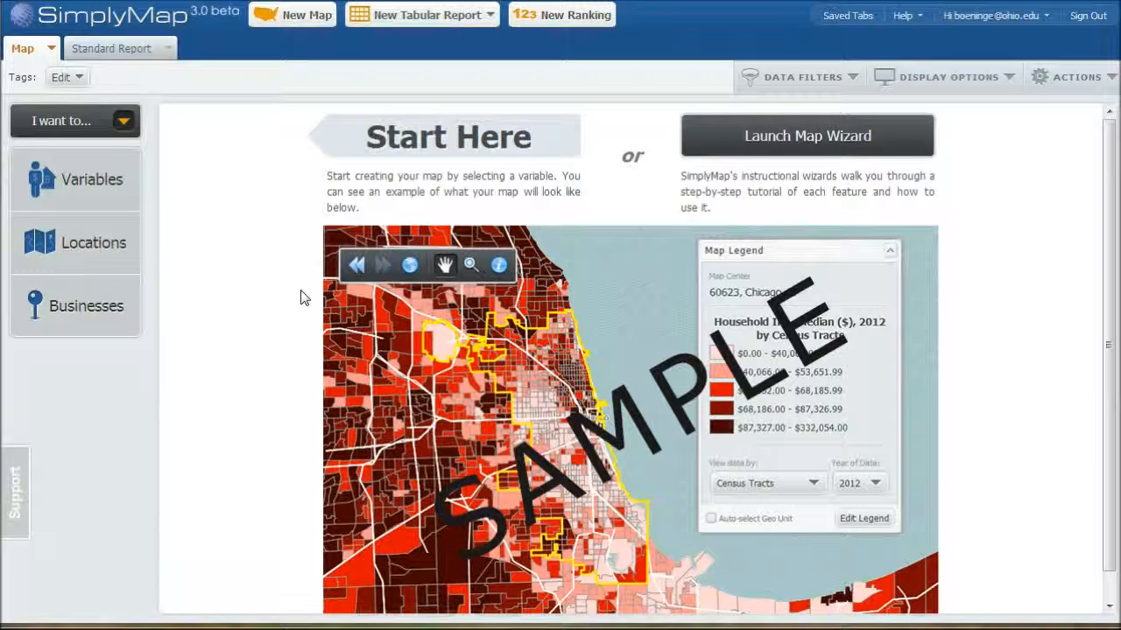
Launch the Standard Report wizard and set its location search to find locations by Cities
left_click(109, 49)
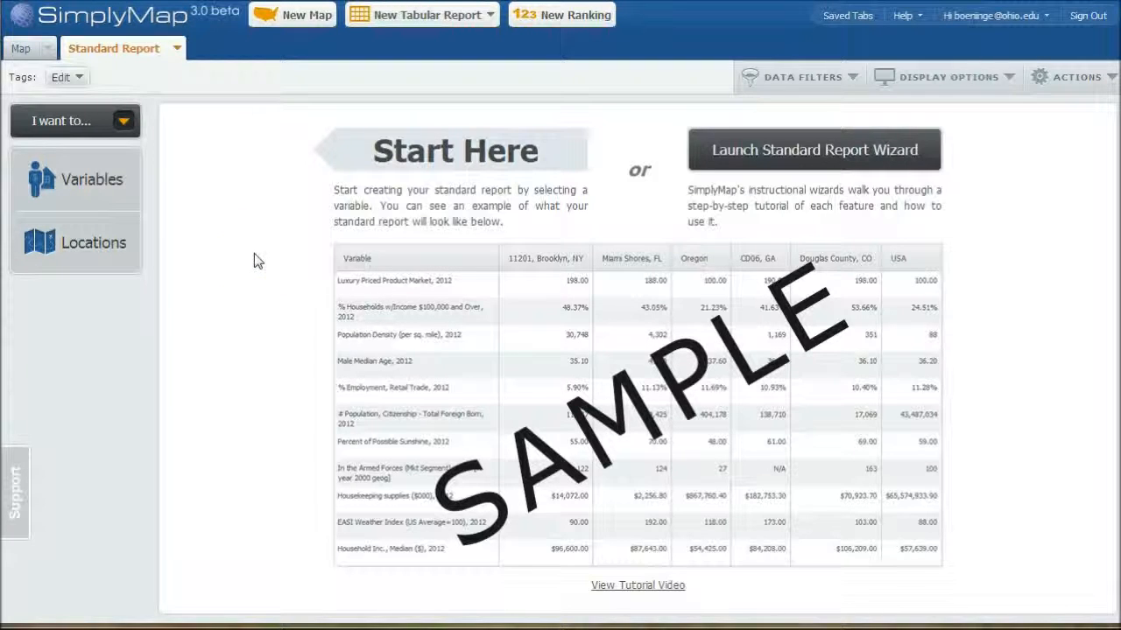
left_click(793, 162)
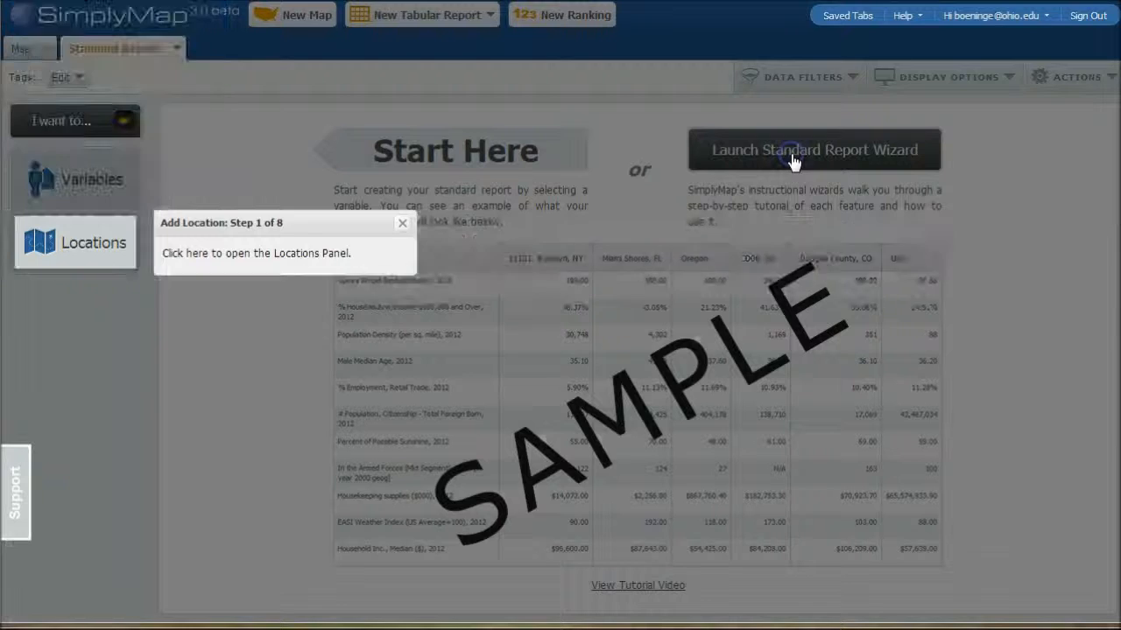
left_click(79, 244)
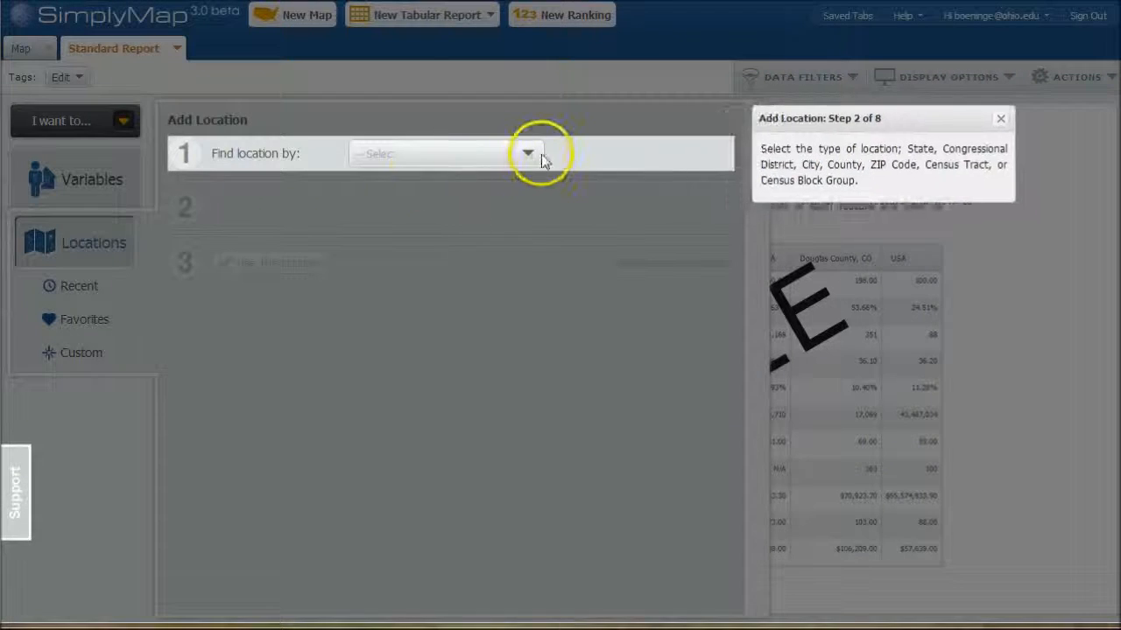
left_click(529, 156)
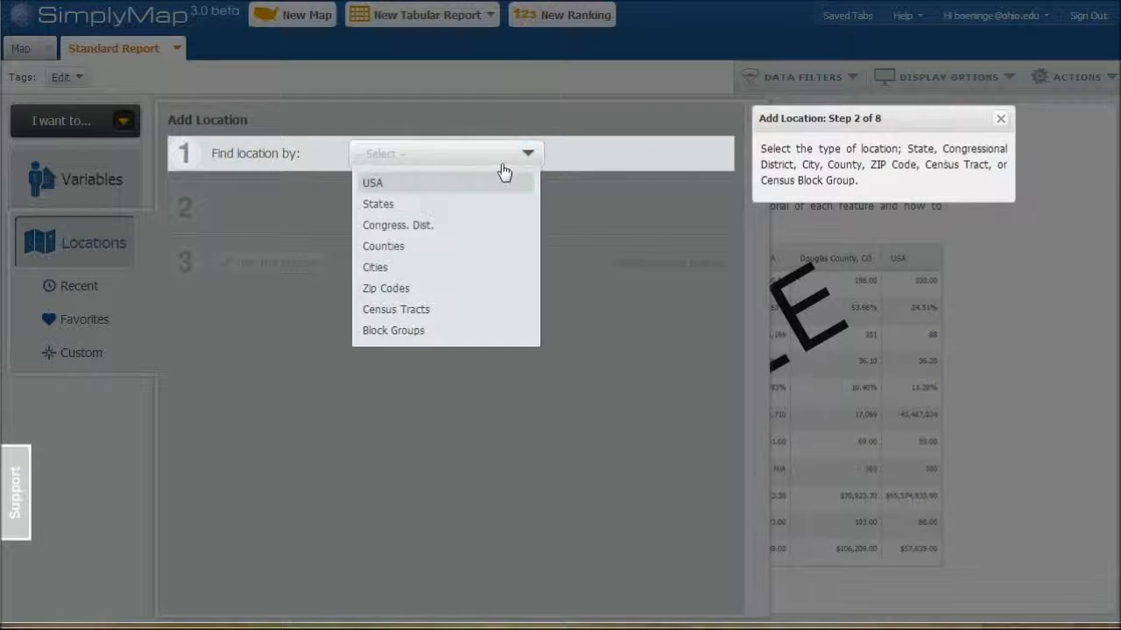
left_click(398, 272)
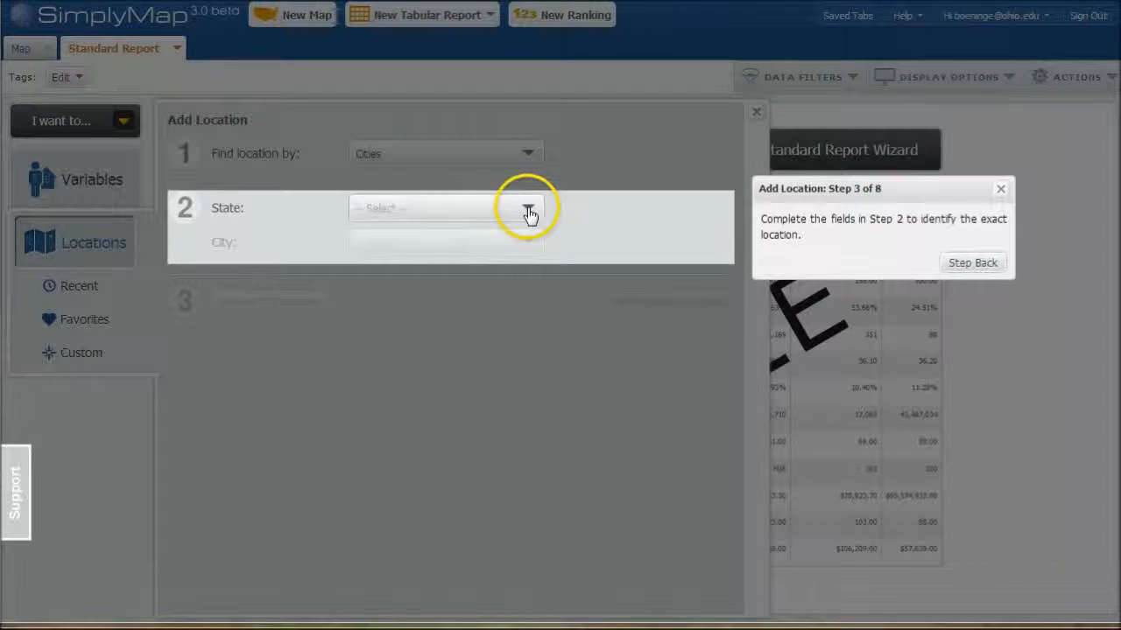
Choose Indiana as the state and Indianapolis, IN as the city, and use this location in the report
left_click(529, 213)
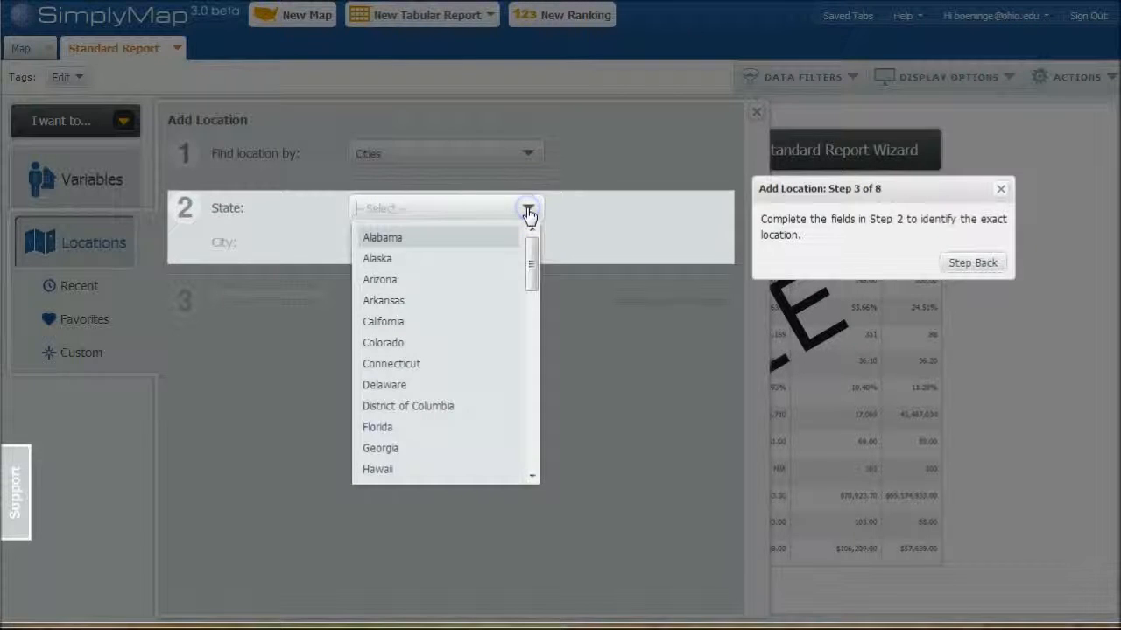
type("Indiana")
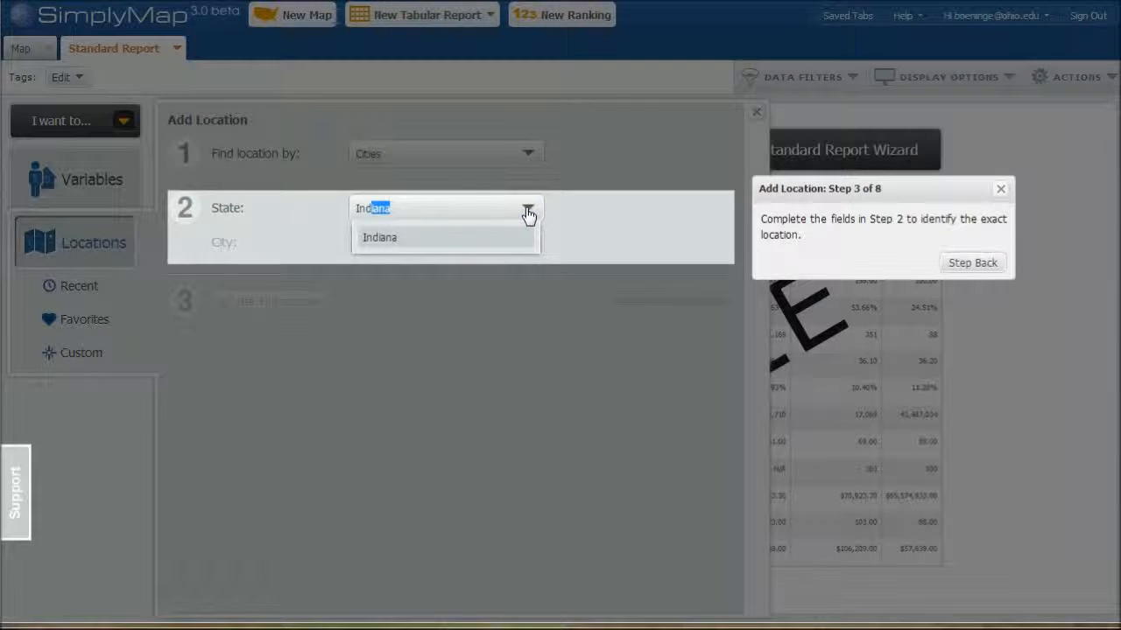
left_click(388, 235)
left_click(431, 244)
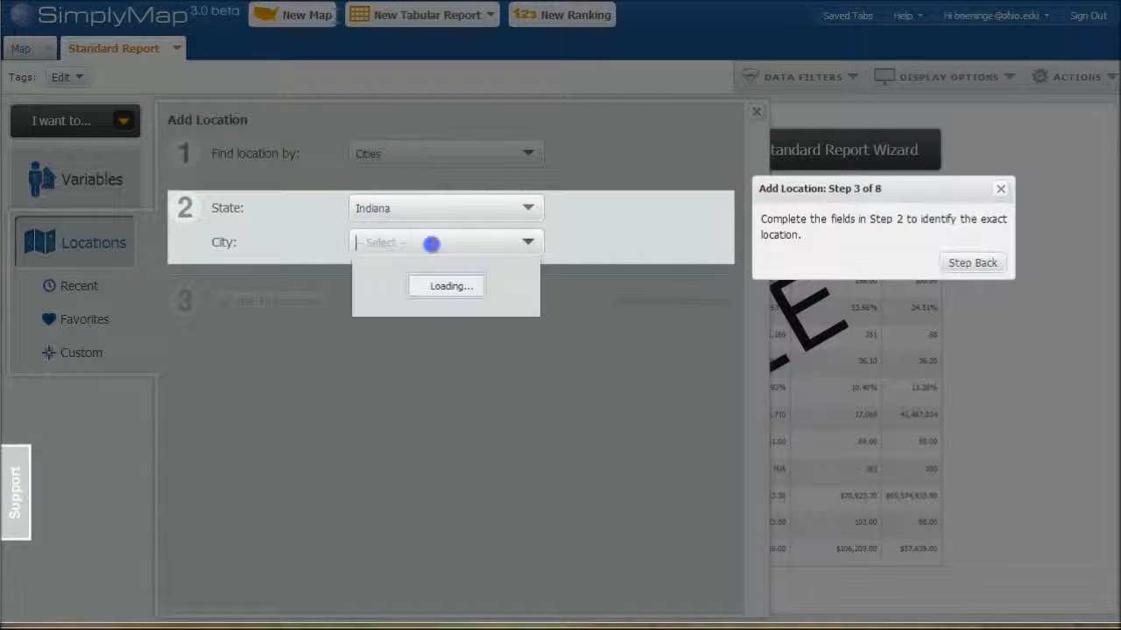
type("Ind")
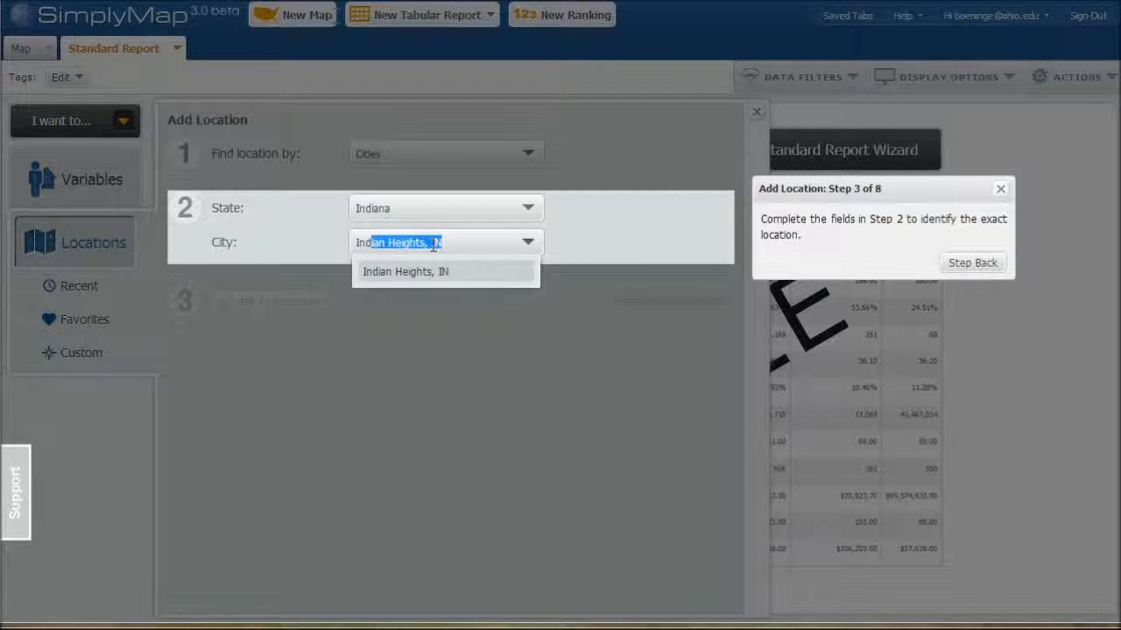
key("BackSpace")
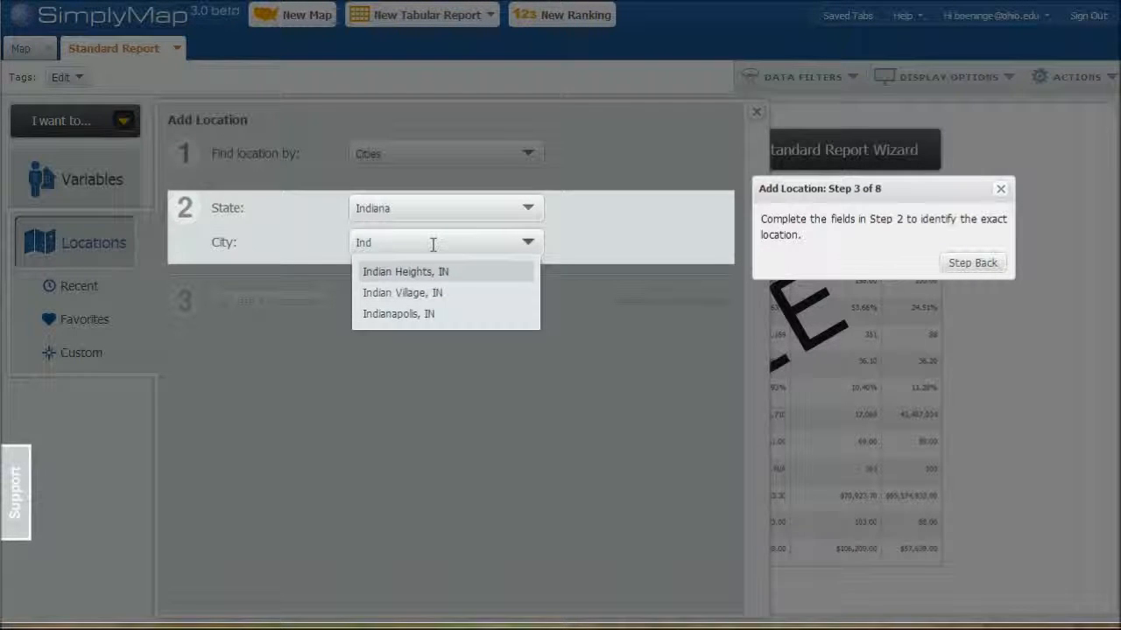
left_click(383, 315)
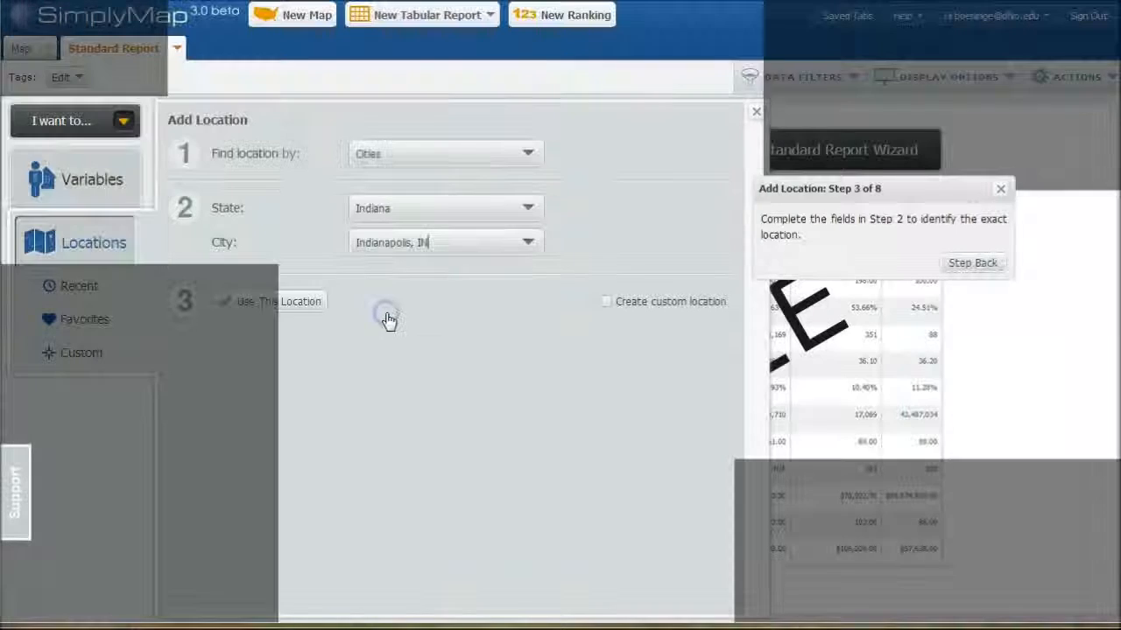
left_click(250, 302)
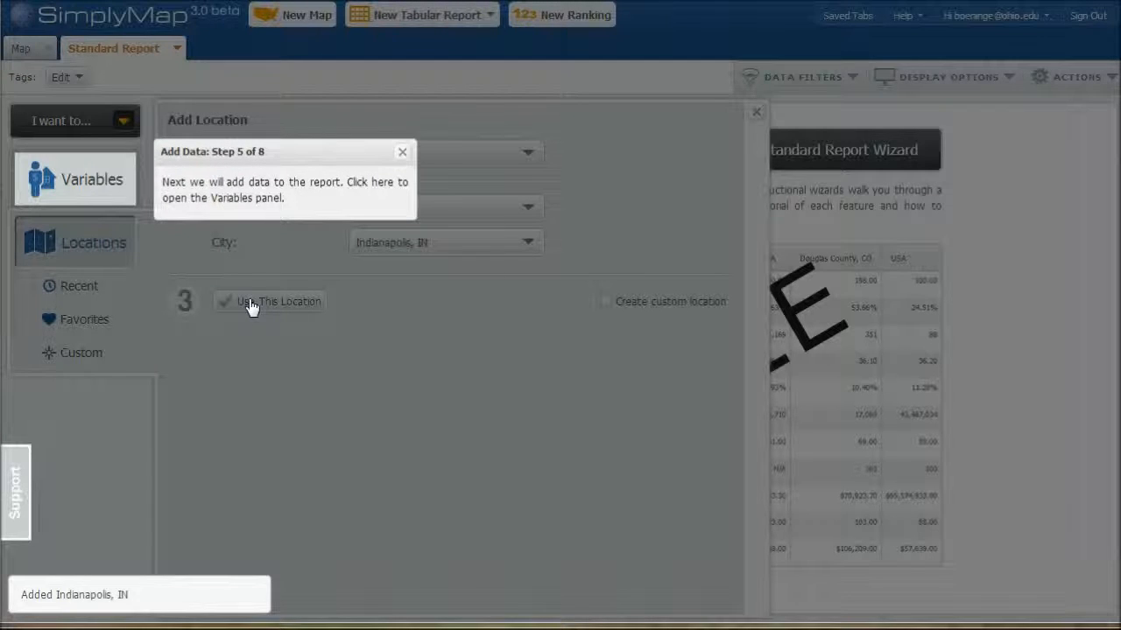
Dismiss the wizard guidance while adding variables and open the keyword search for variables
left_click(83, 186)
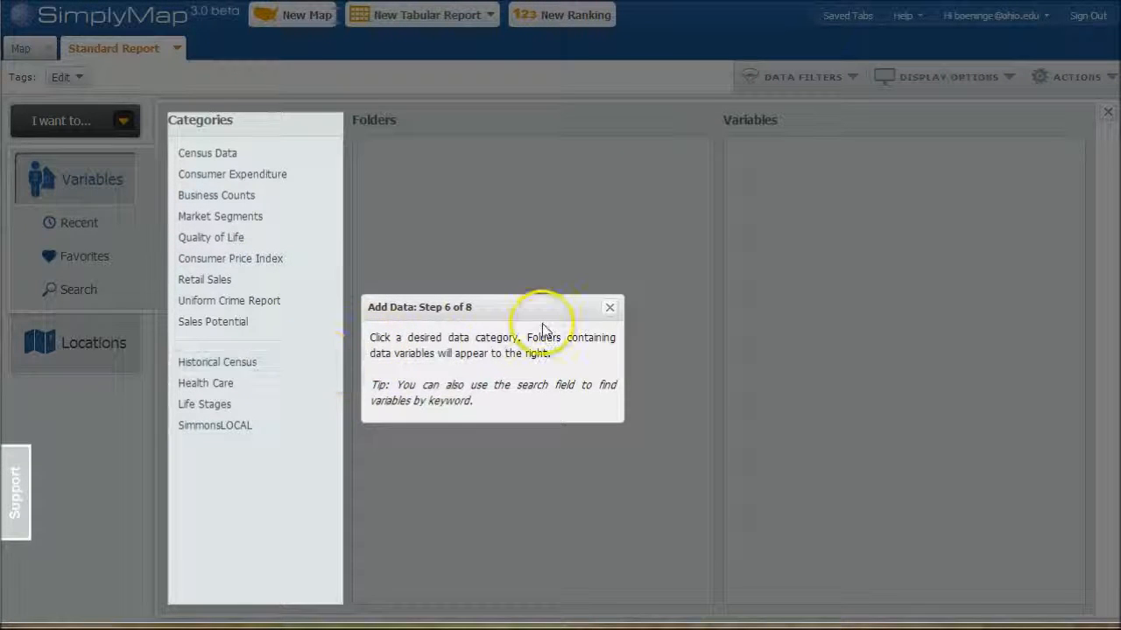
left_click(611, 308)
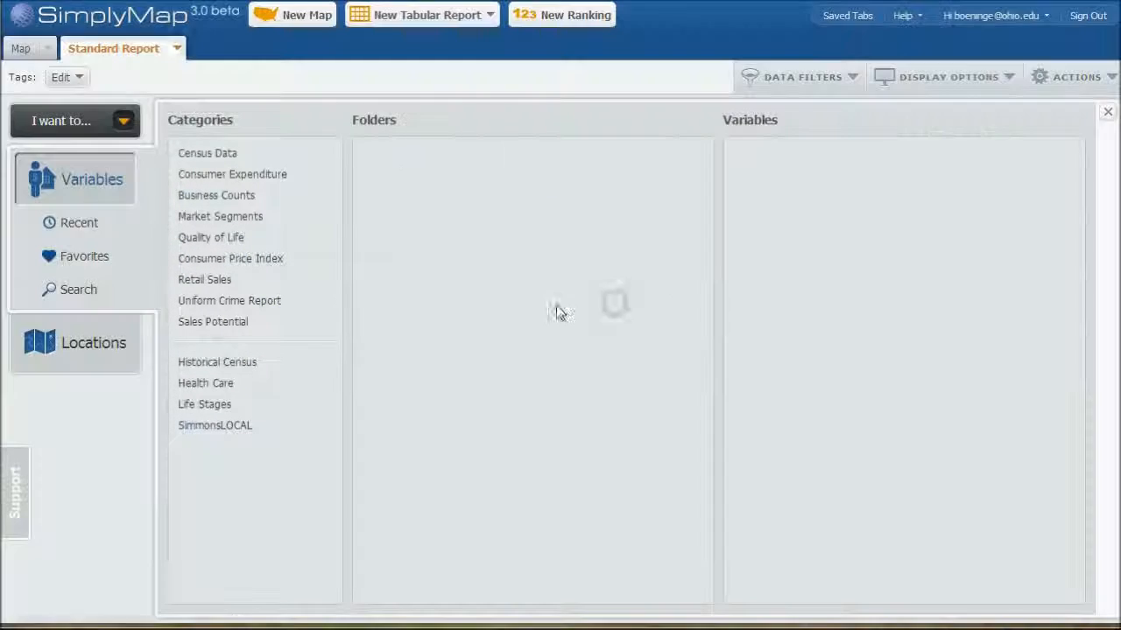
left_click(67, 292)
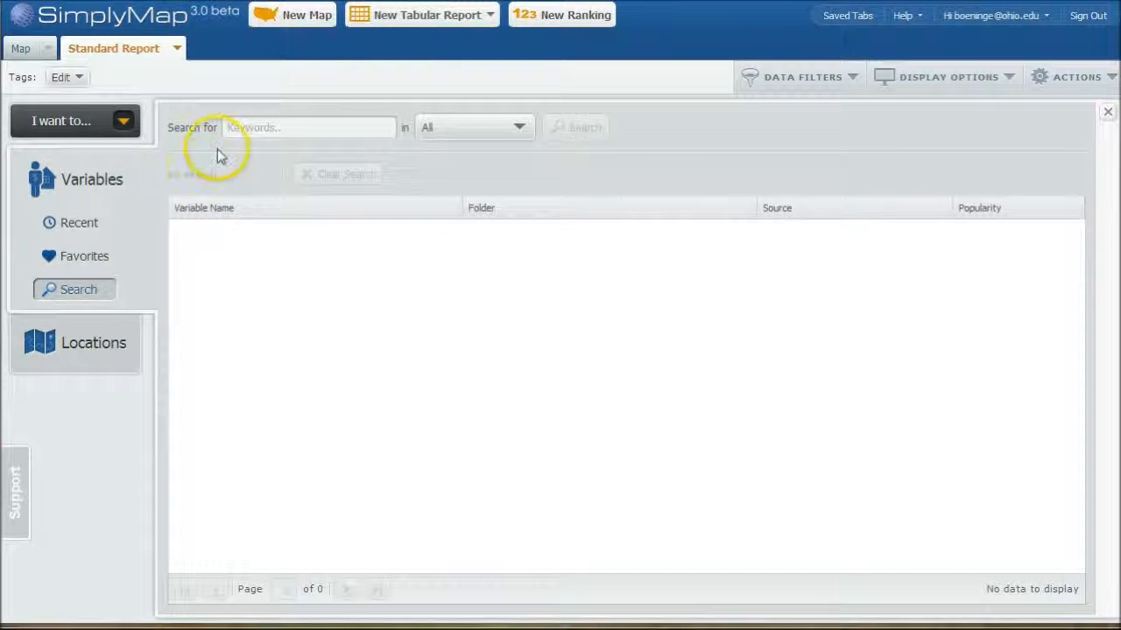
Search all variables for "weight" and look through the second page of results for exercise-related variables
left_click(295, 127)
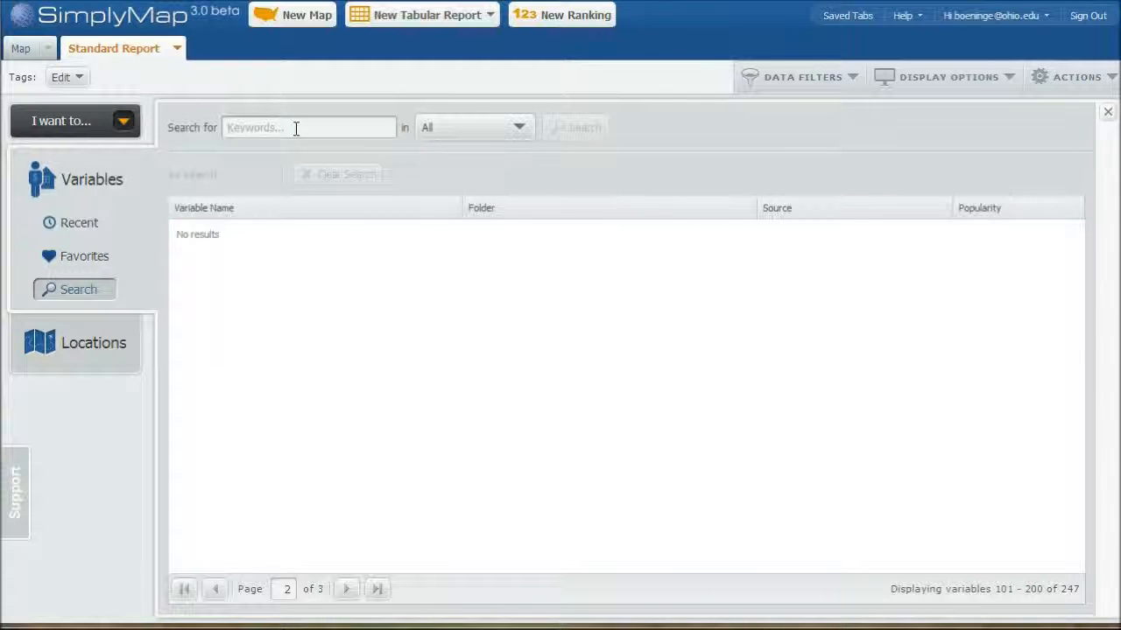
left_click(296, 128)
type("weight")
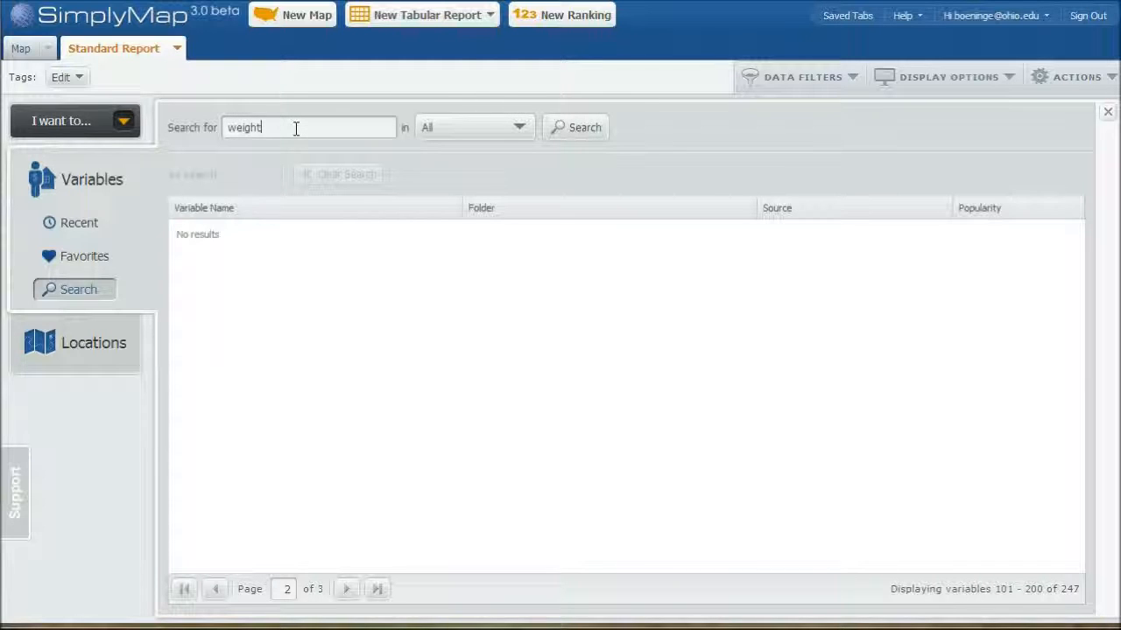
left_click(577, 128)
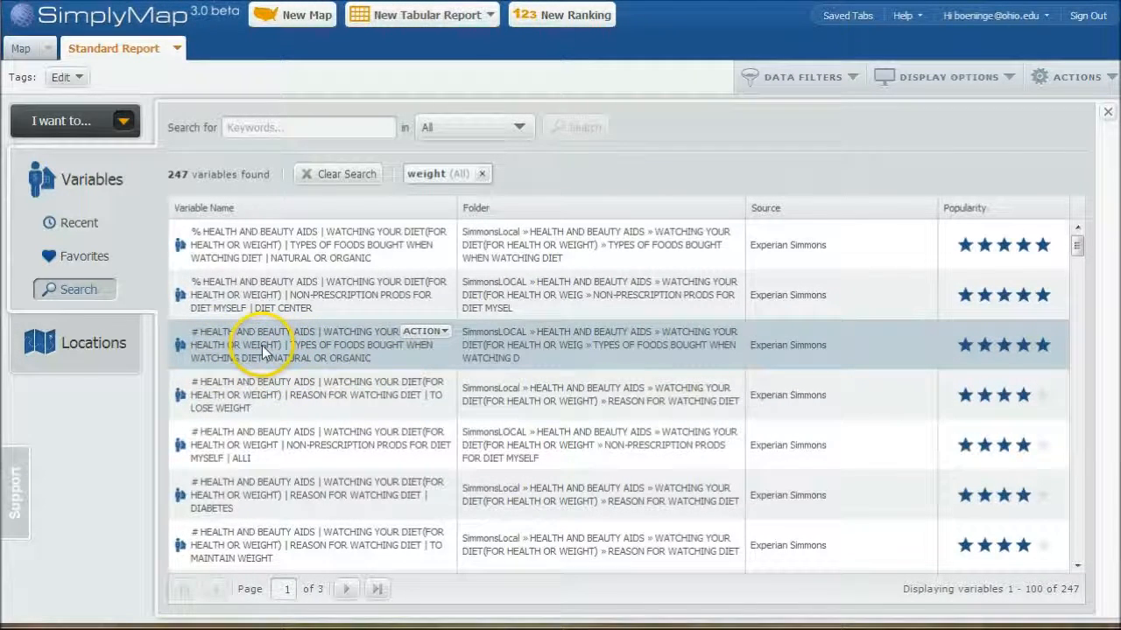
left_click(348, 592)
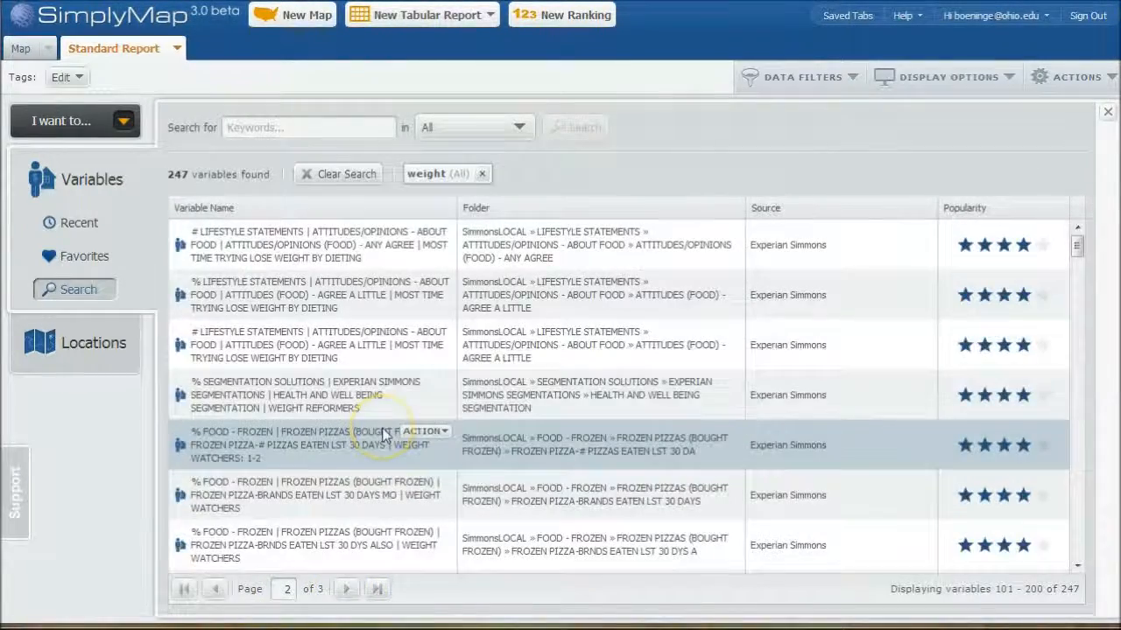
scroll(382, 435, "down", 5)
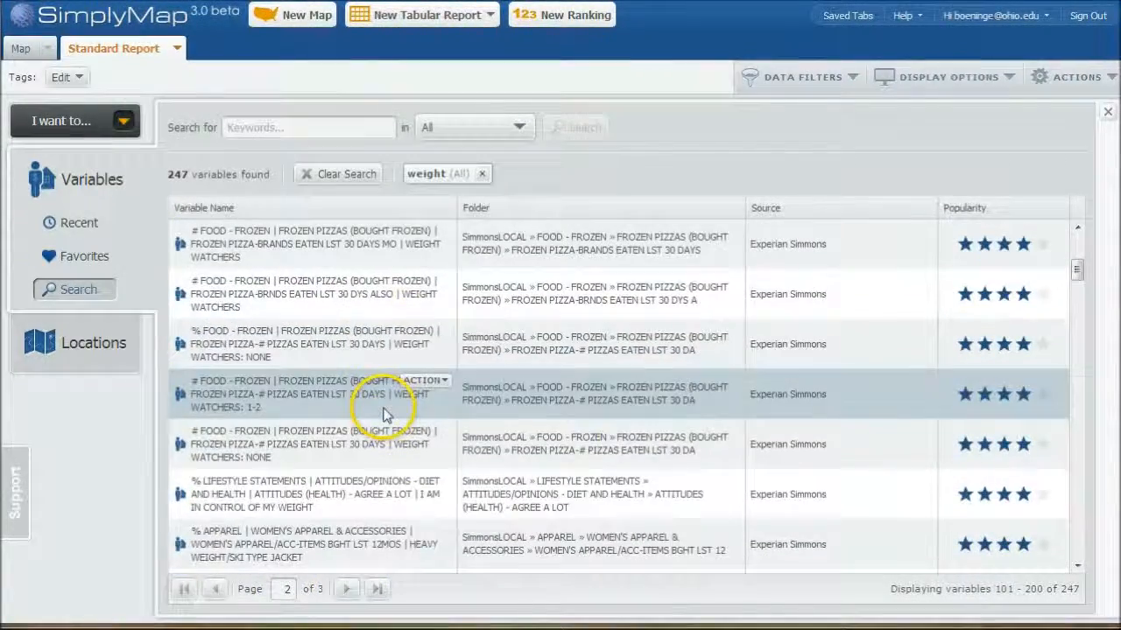
scroll(377, 420, "down", 3)
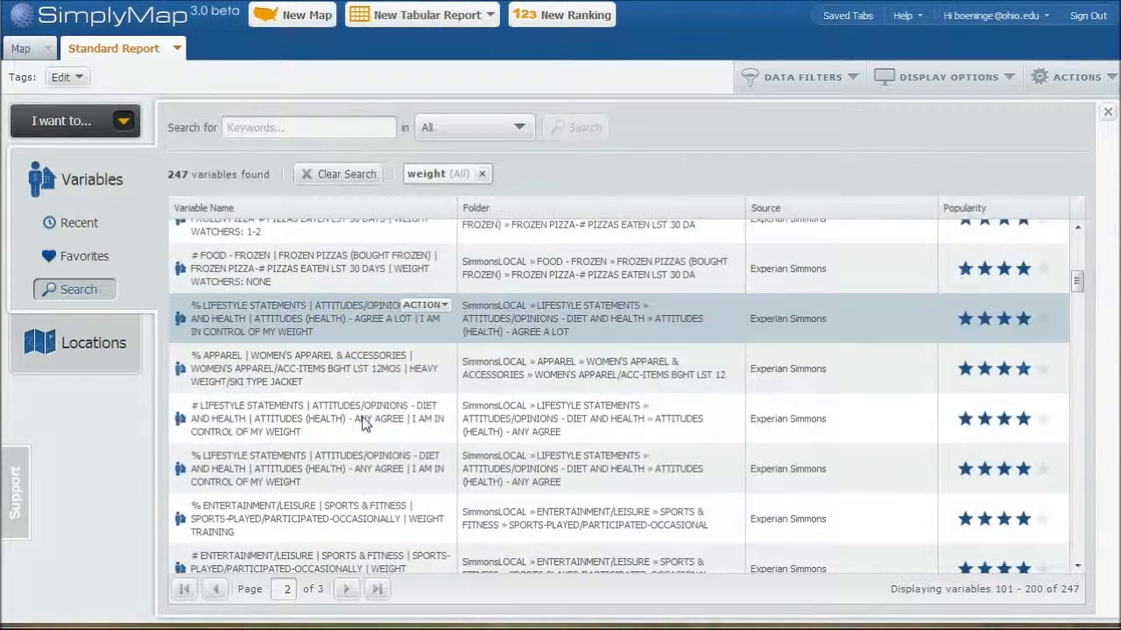
scroll(363, 420, "down", 2)
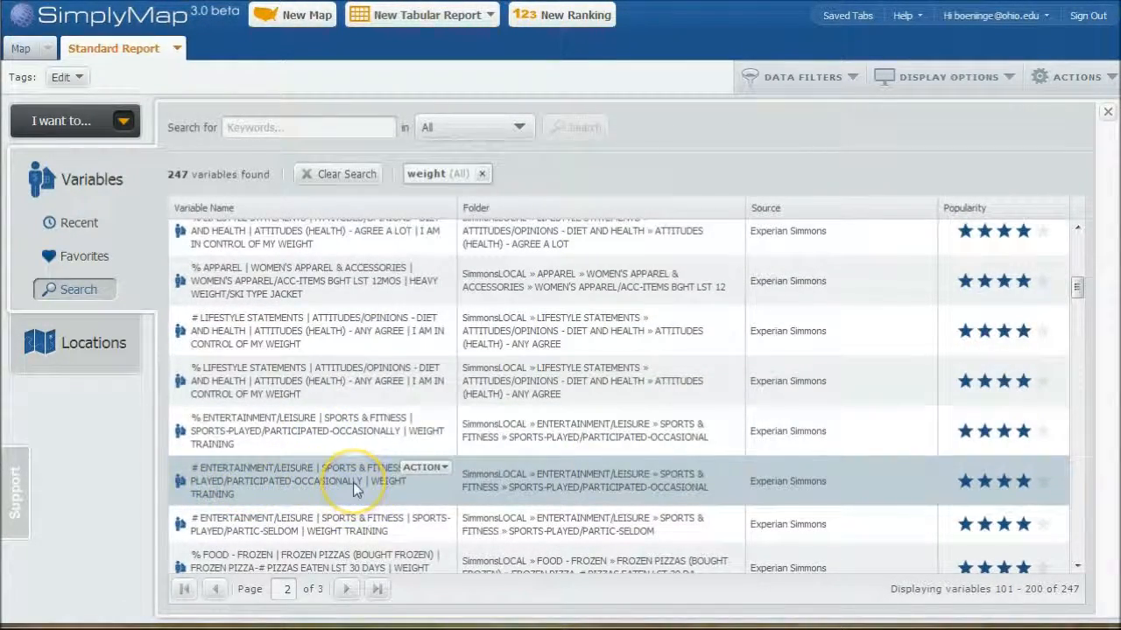
Clear the current variable search and search all variables for "weight training"
left_click(294, 127)
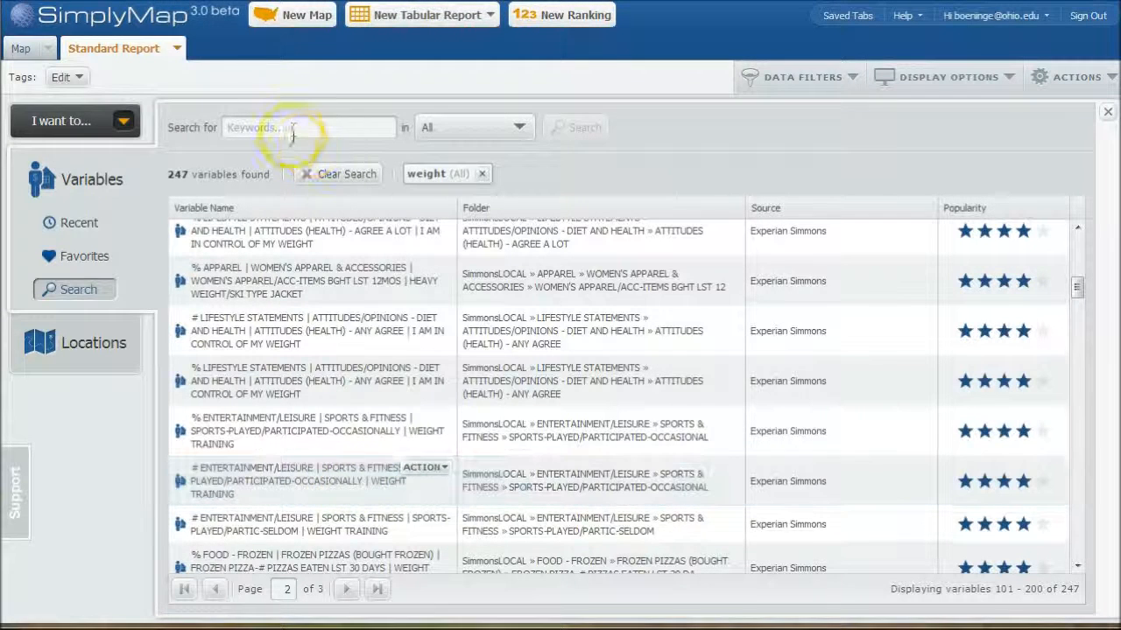
left_click(376, 169)
left_click(295, 127)
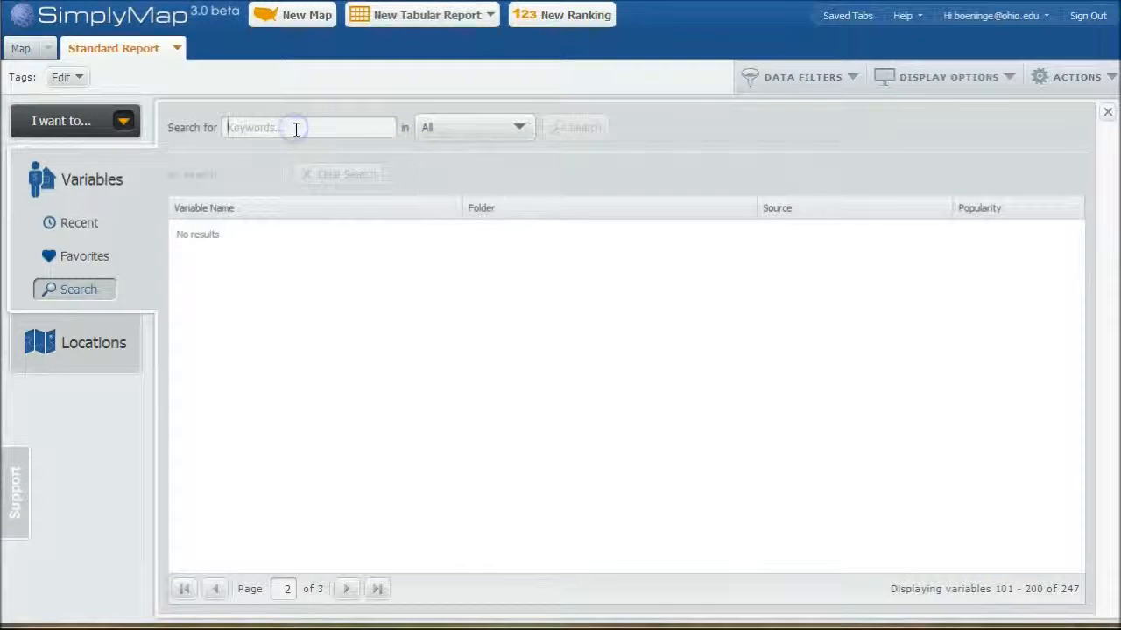
type("weight training")
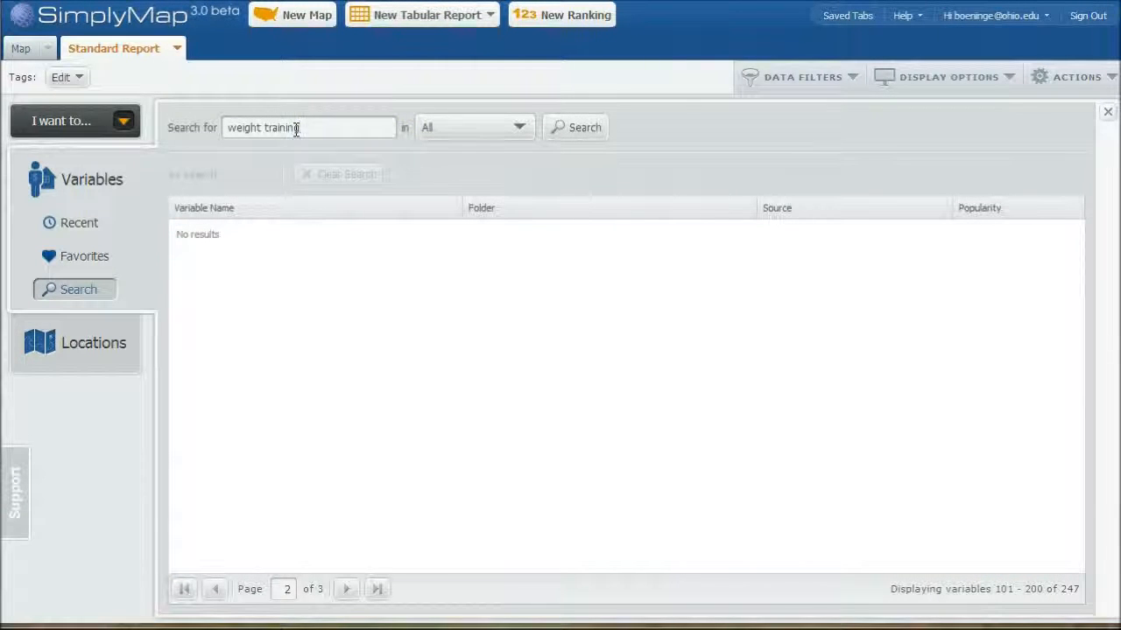
left_click(582, 129)
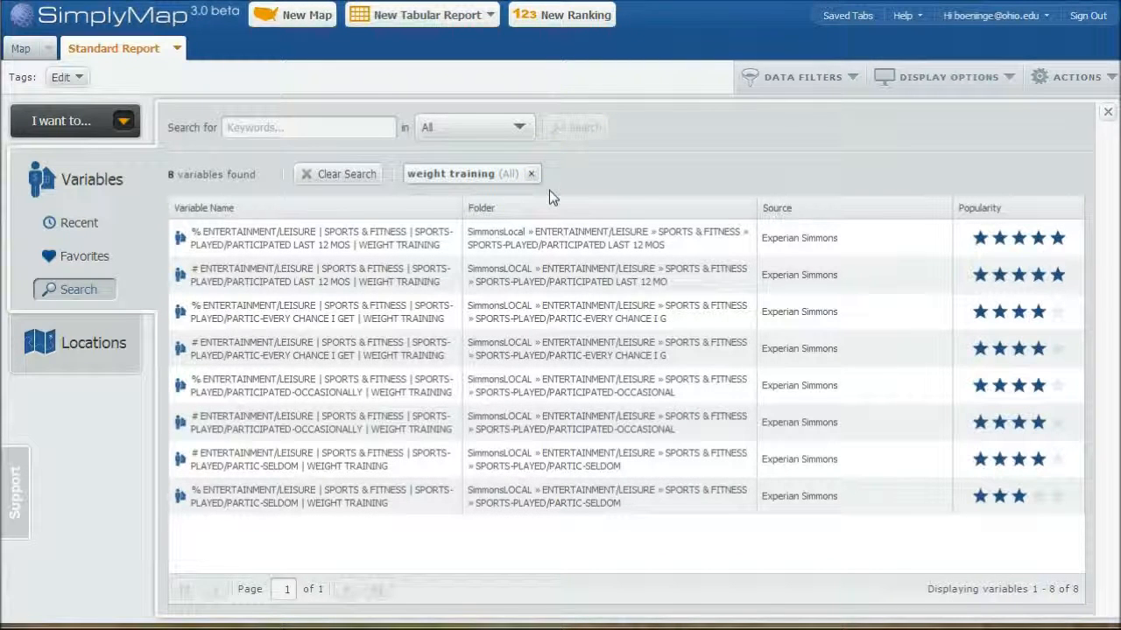
Add the percentage weight training variables for participated in the last 12 months and for every chance I get to the report
mouse_move(359, 249)
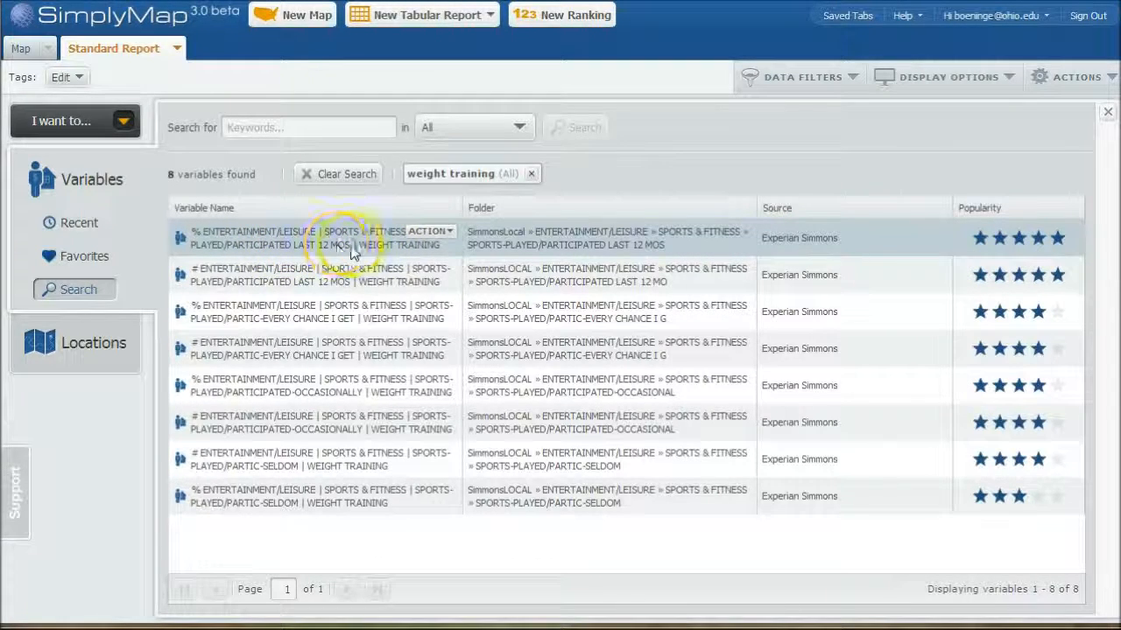
left_click(449, 232)
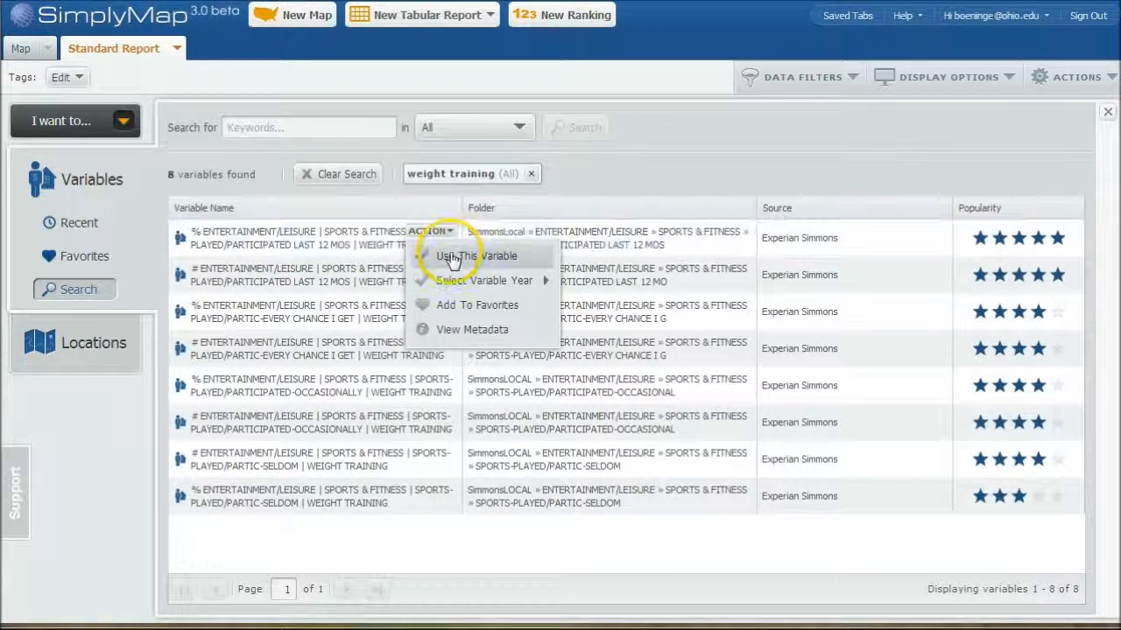
left_click(450, 257)
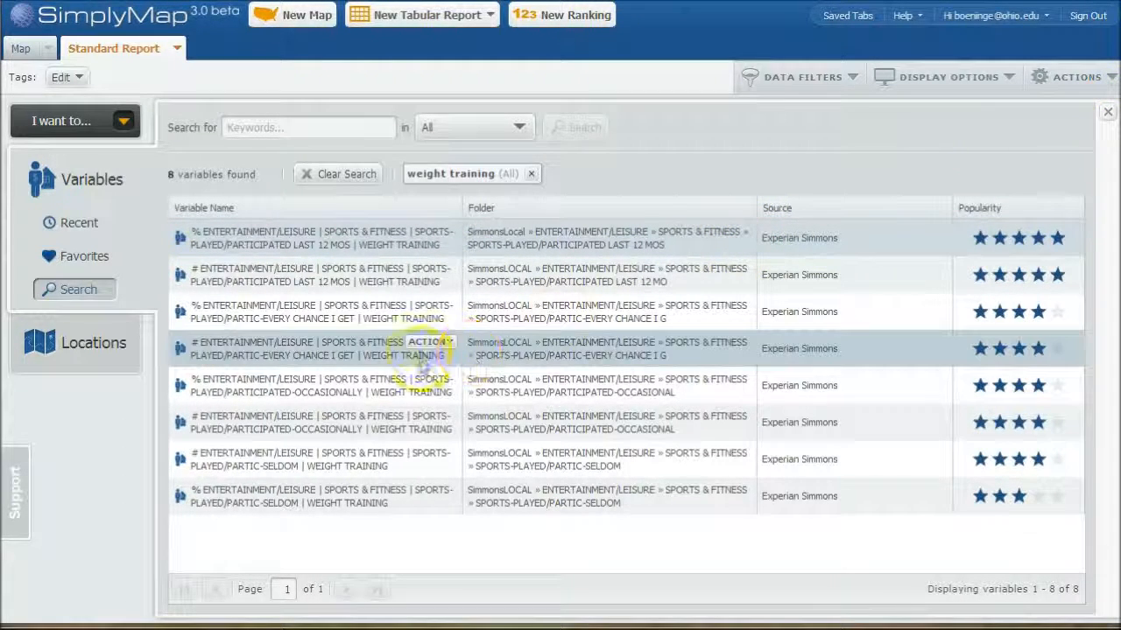
left_click(429, 346)
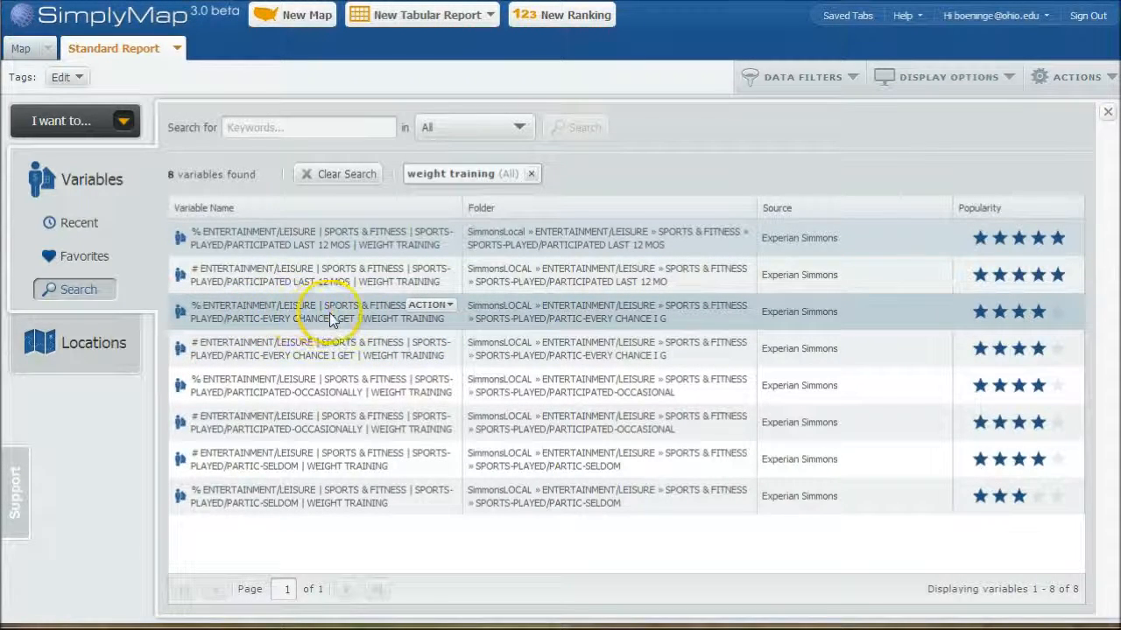
left_click(432, 312)
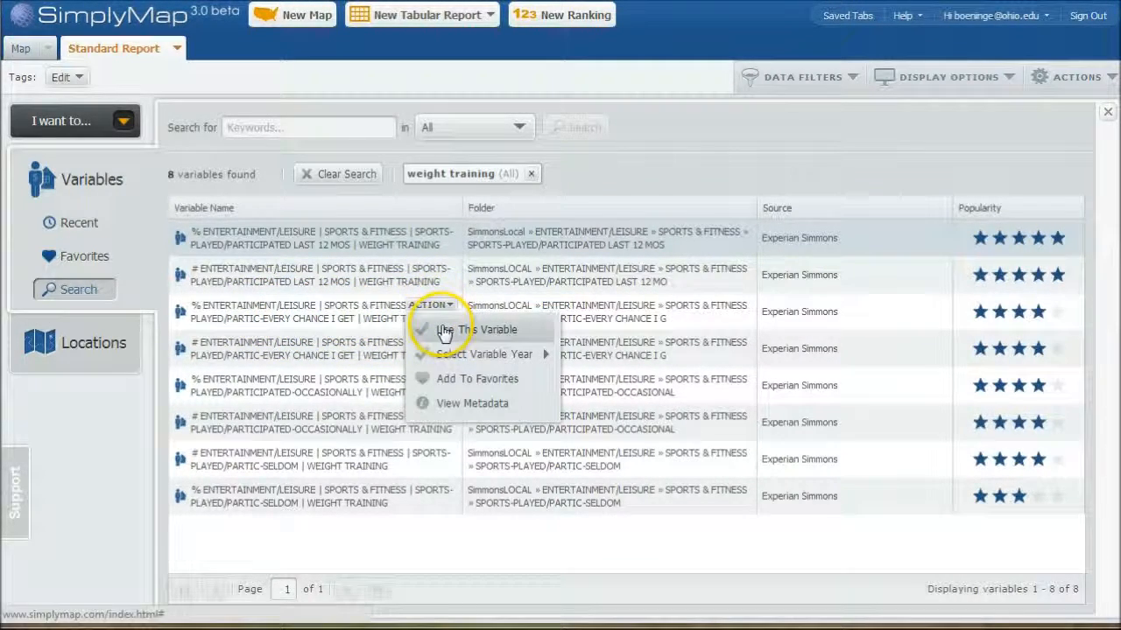
left_click(443, 330)
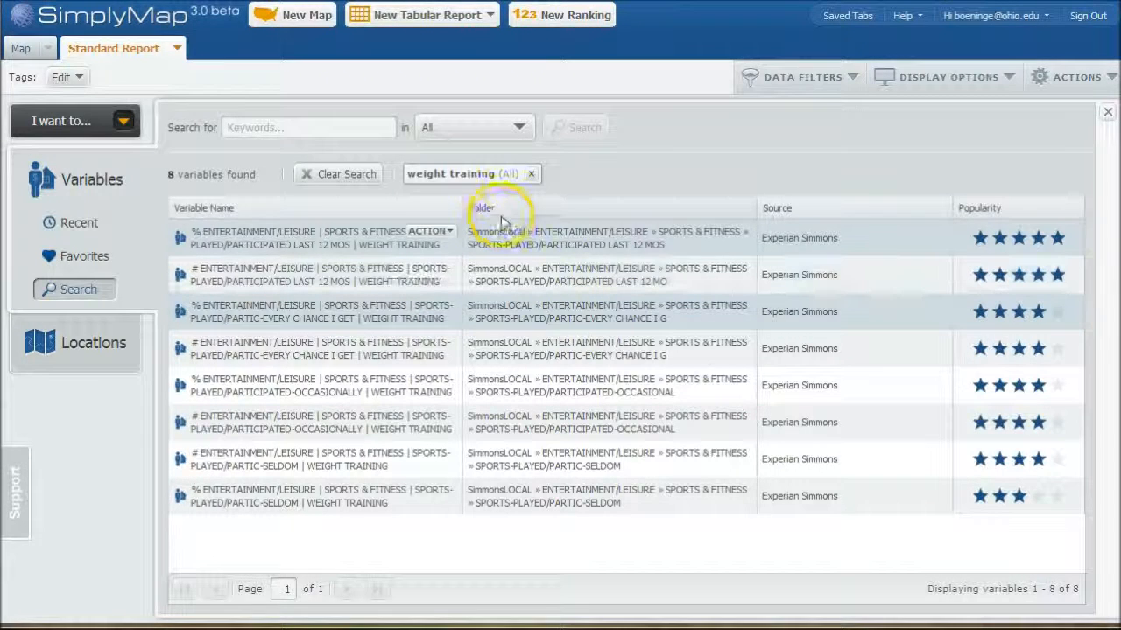
Clear the weight training search and search all variables for "yoga"
left_click(328, 174)
left_click(303, 129)
type("yoga")
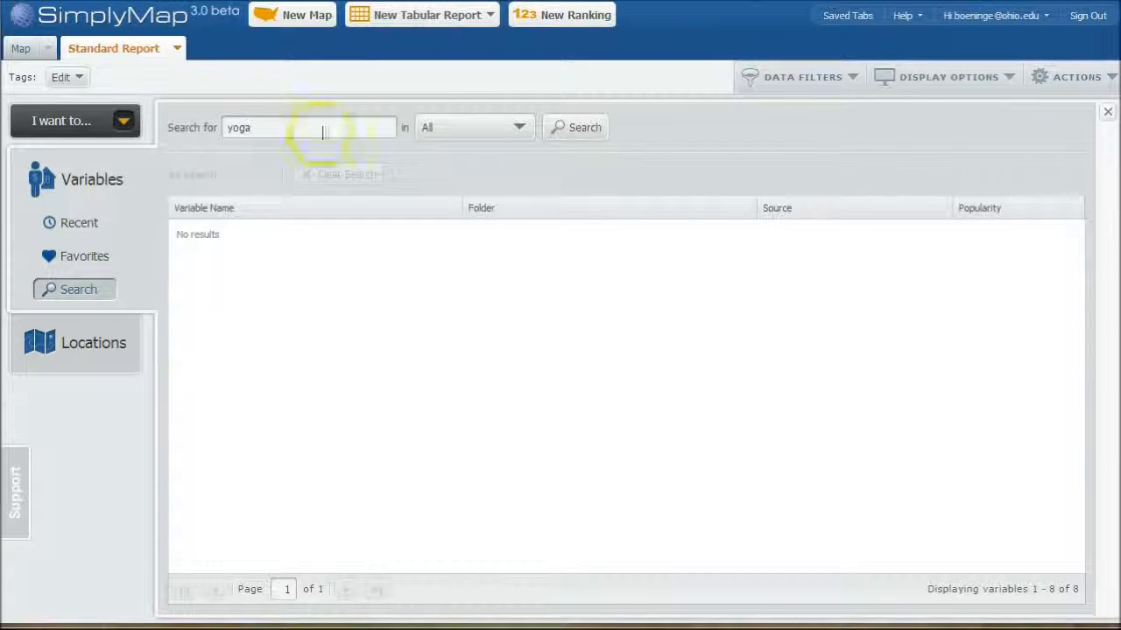
left_click(583, 129)
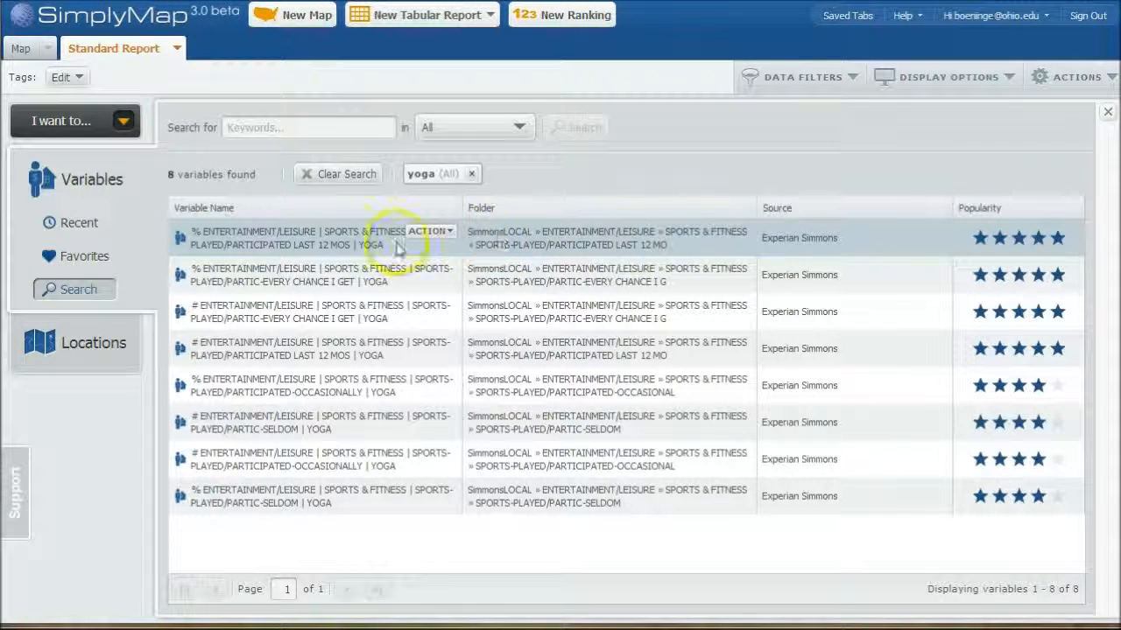
Add the percentage yoga variable for participated in the last 12 months to the report and return to the report table
left_click(423, 232)
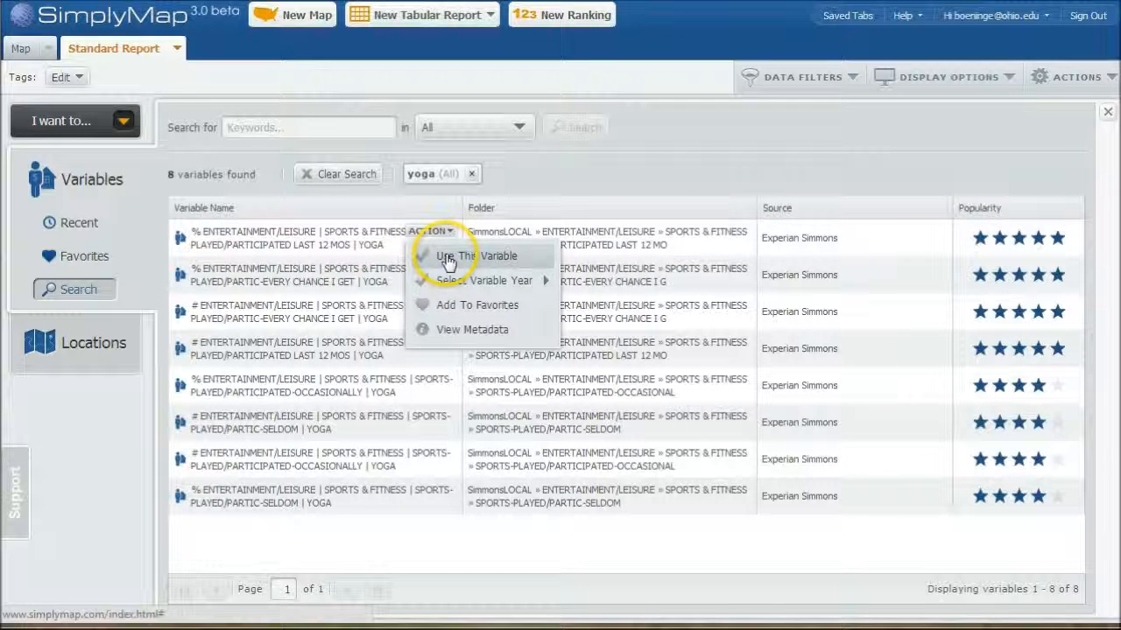
left_click(447, 261)
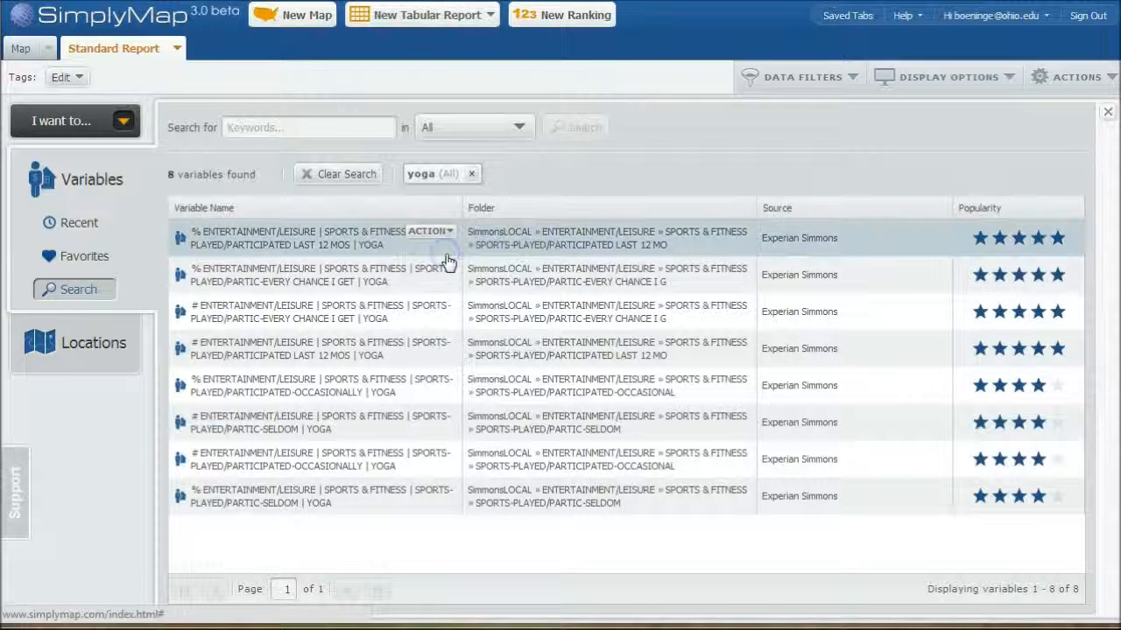
left_click(1107, 113)
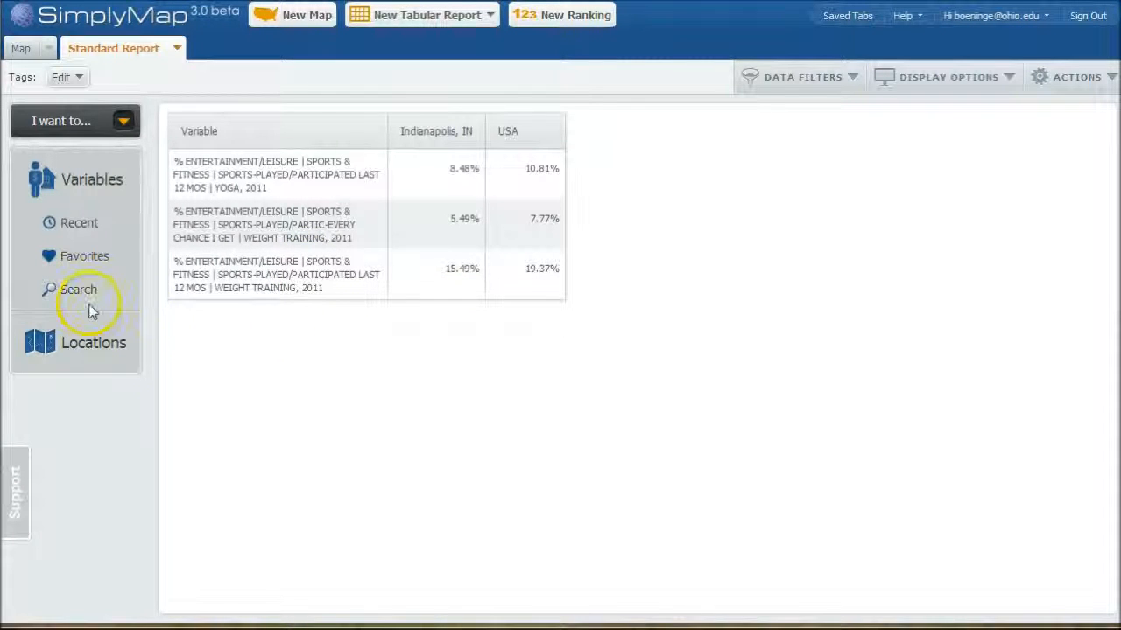
Browse the SimmonsLOCAL variables to Entertainment/Leisure, Physical Fitness Programs, and list the variables for times a week
left_click(81, 182)
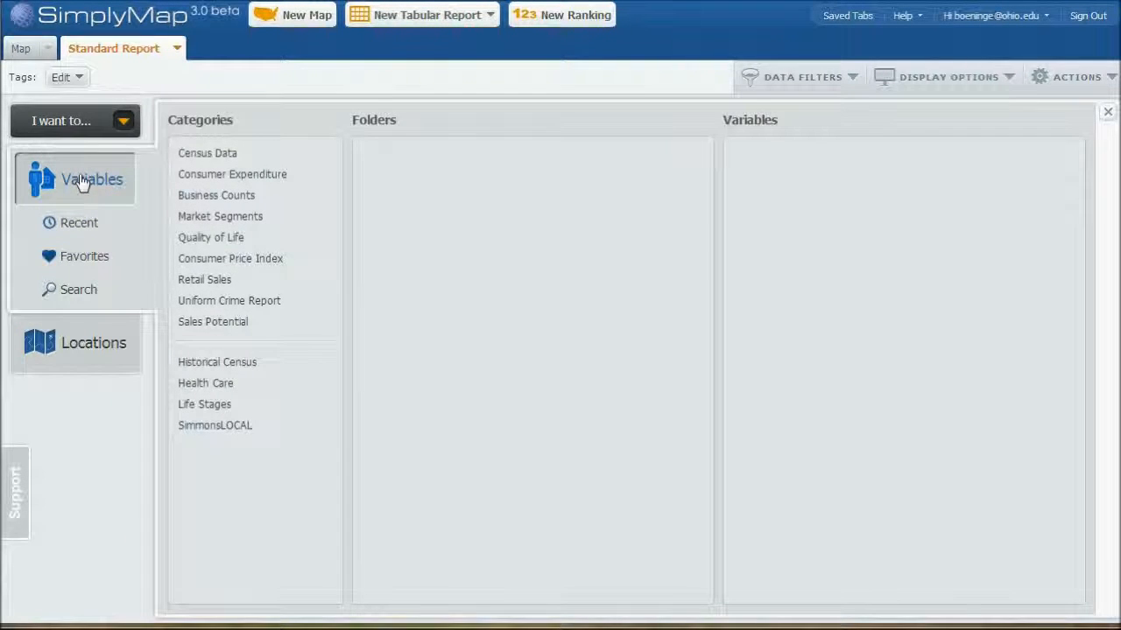
left_click(219, 429)
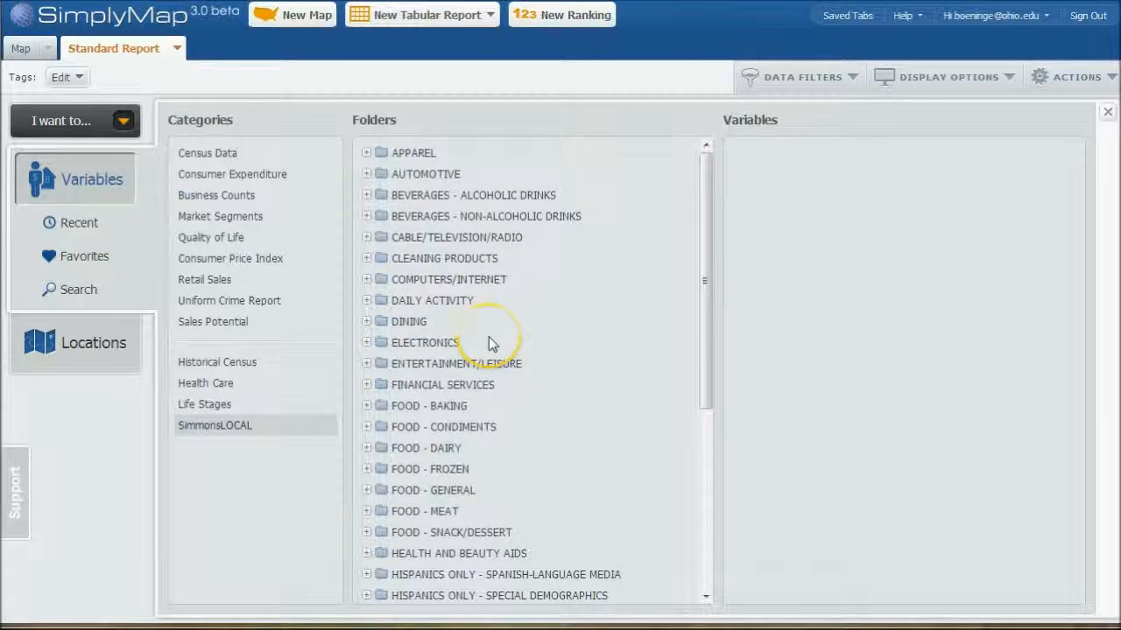
scroll(488, 342, "down", 4)
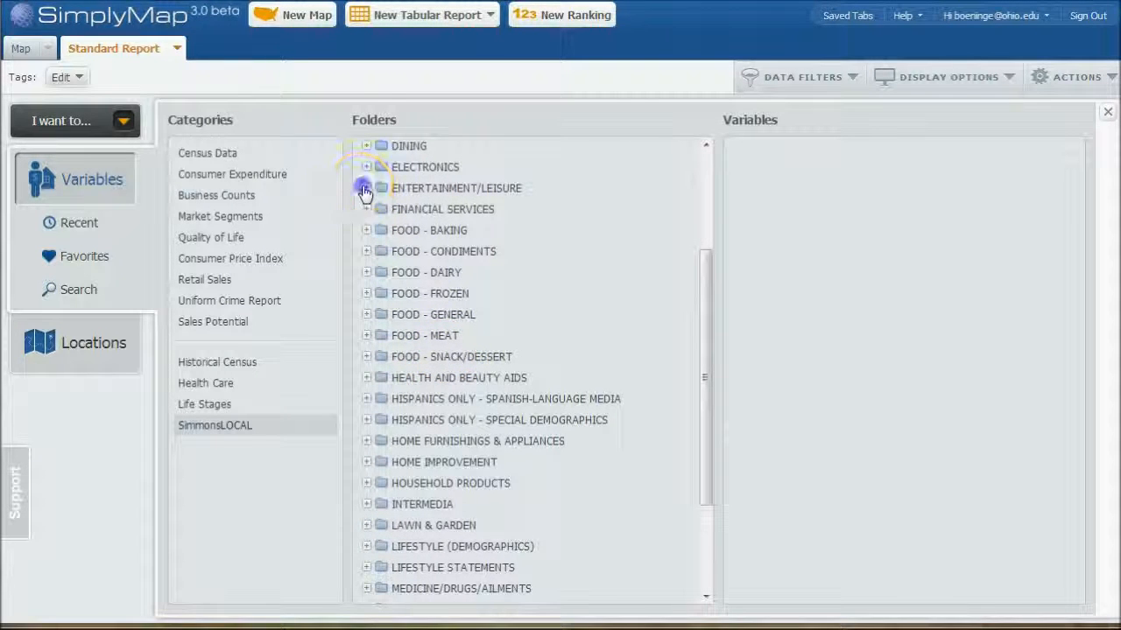
left_click(366, 189)
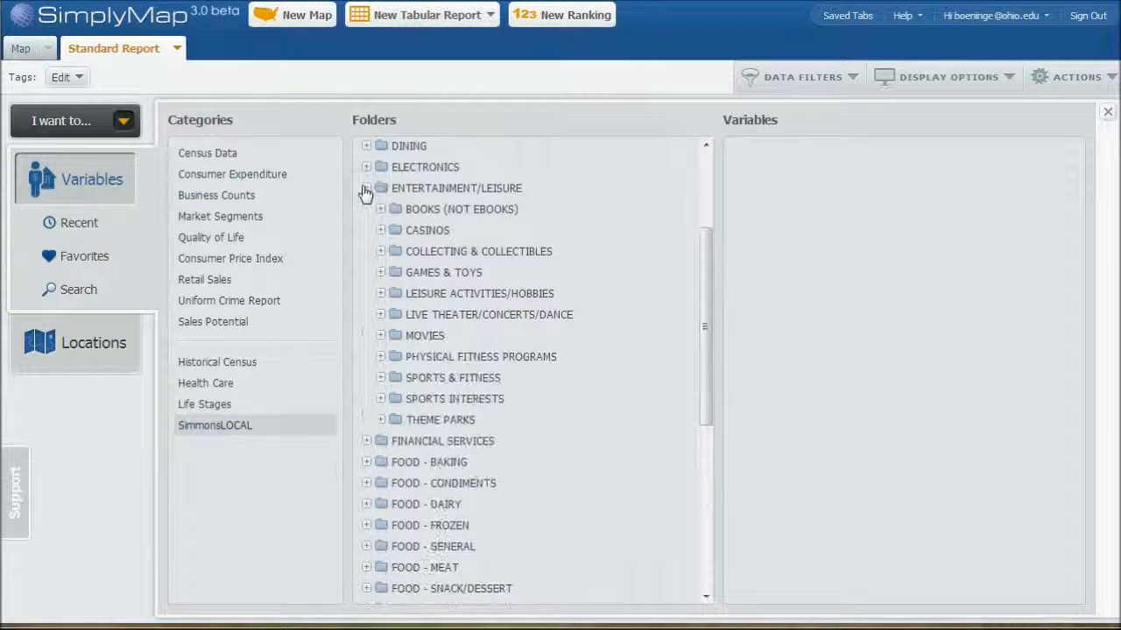
left_click(381, 356)
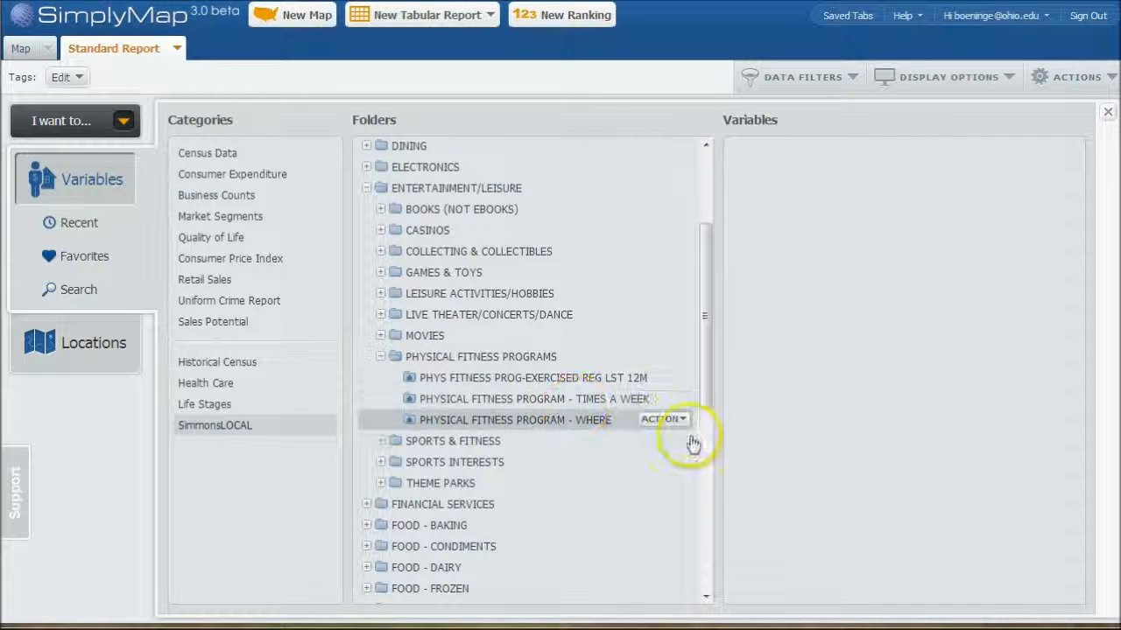
left_click(433, 398)
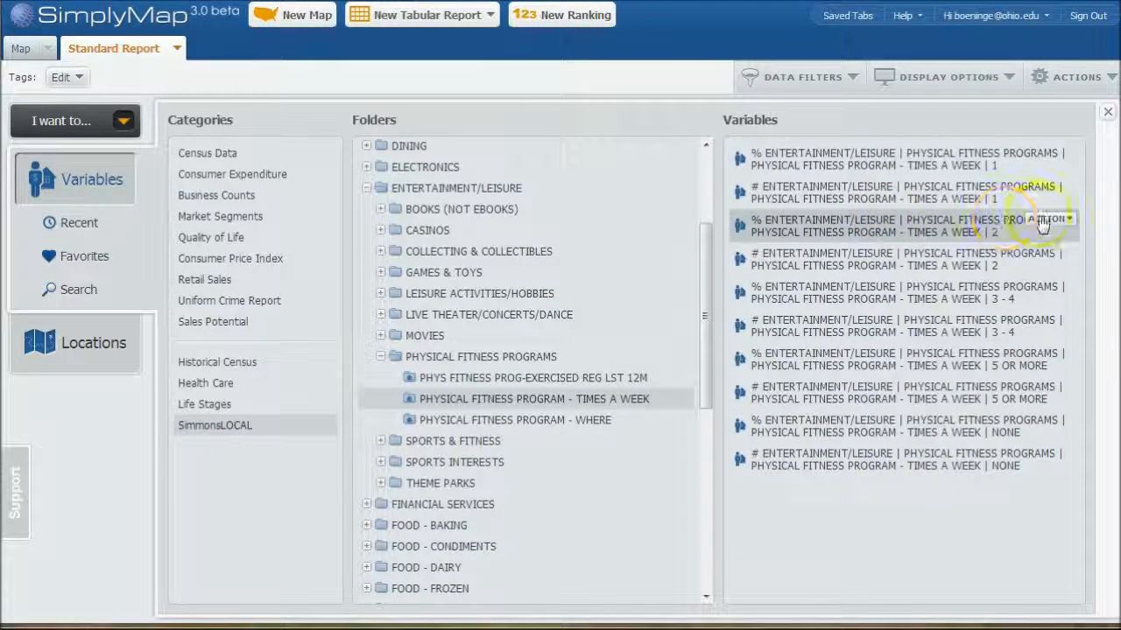
Add the percentage variables for physical fitness program times a week 2, 3 - 4, 5 or more and none to the report
left_click(1046, 219)
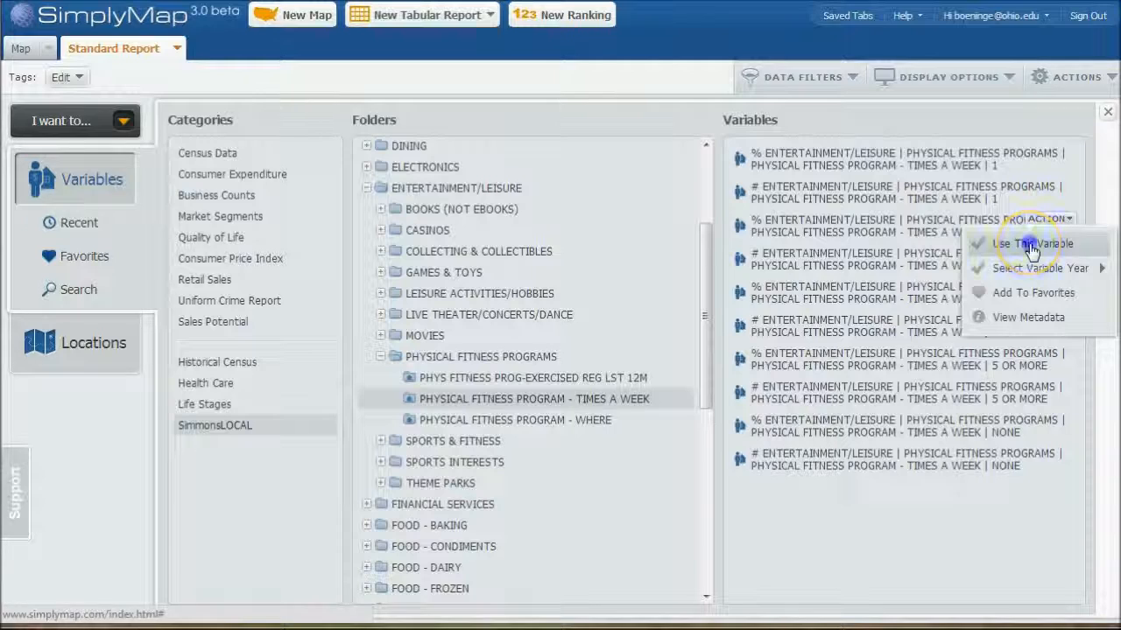
left_click(1031, 246)
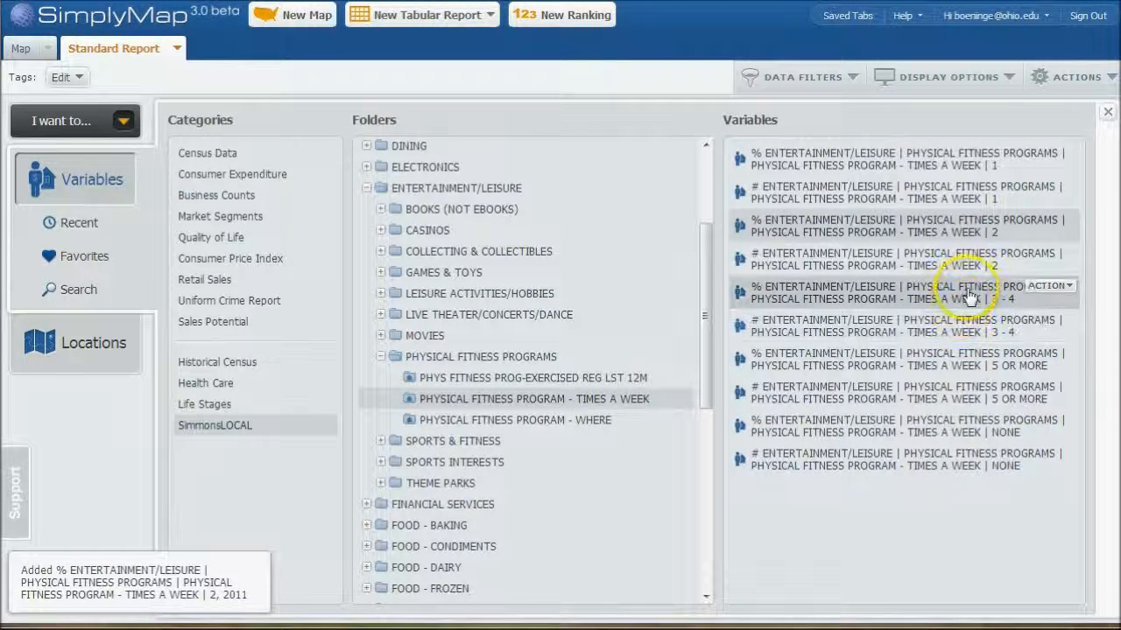
left_click(1046, 285)
left_click(1041, 313)
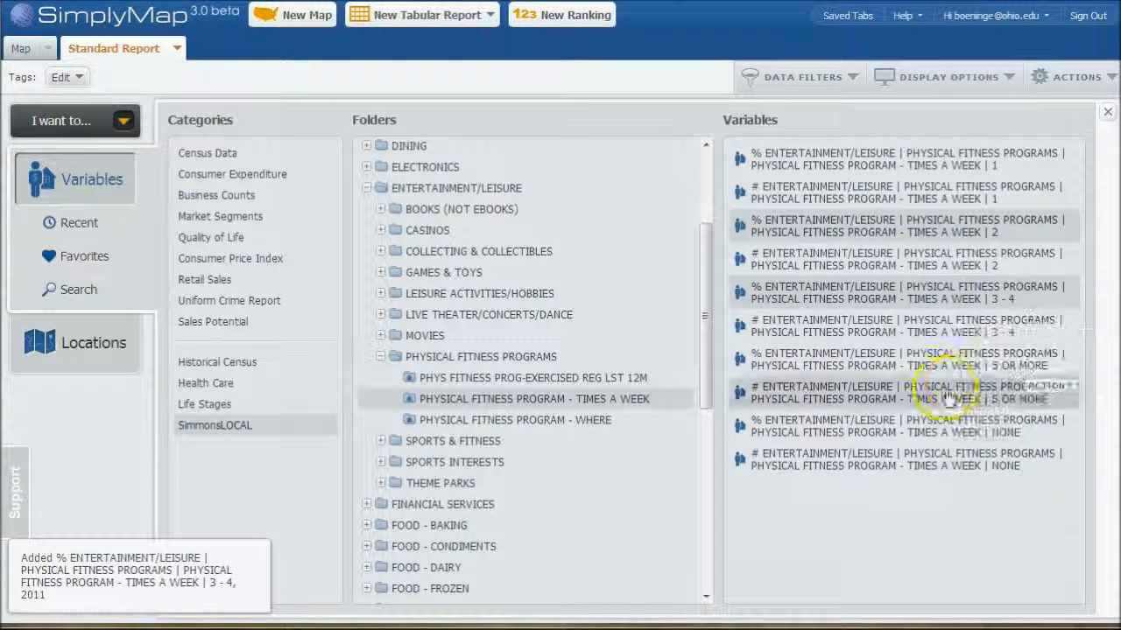
left_click(1046, 352)
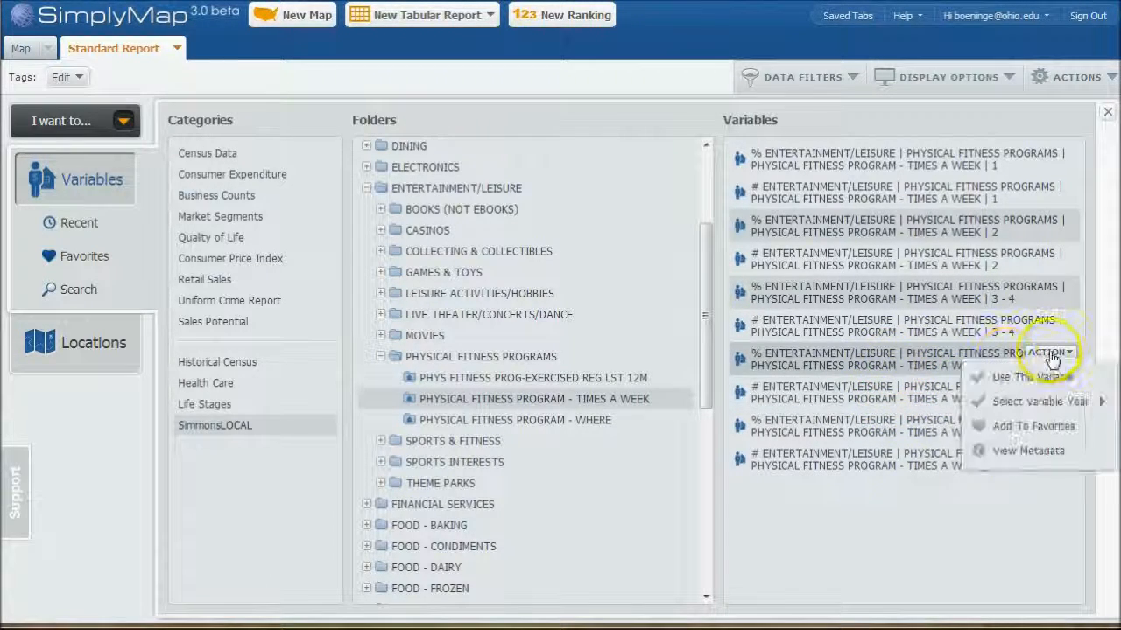
left_click(1044, 376)
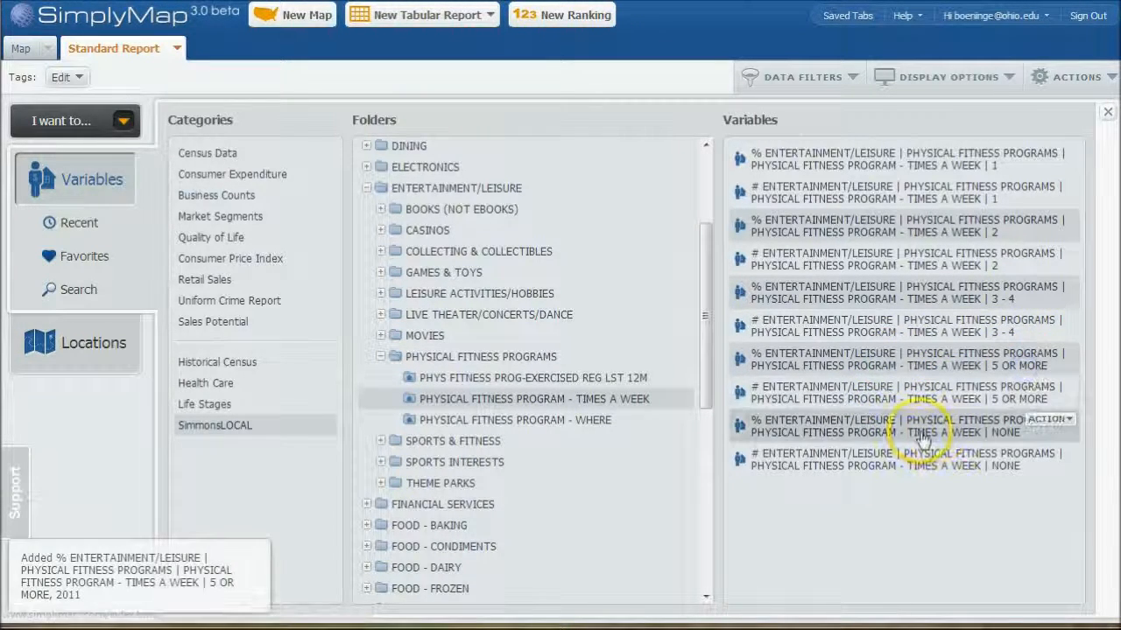
left_click(1046, 420)
left_click(1037, 444)
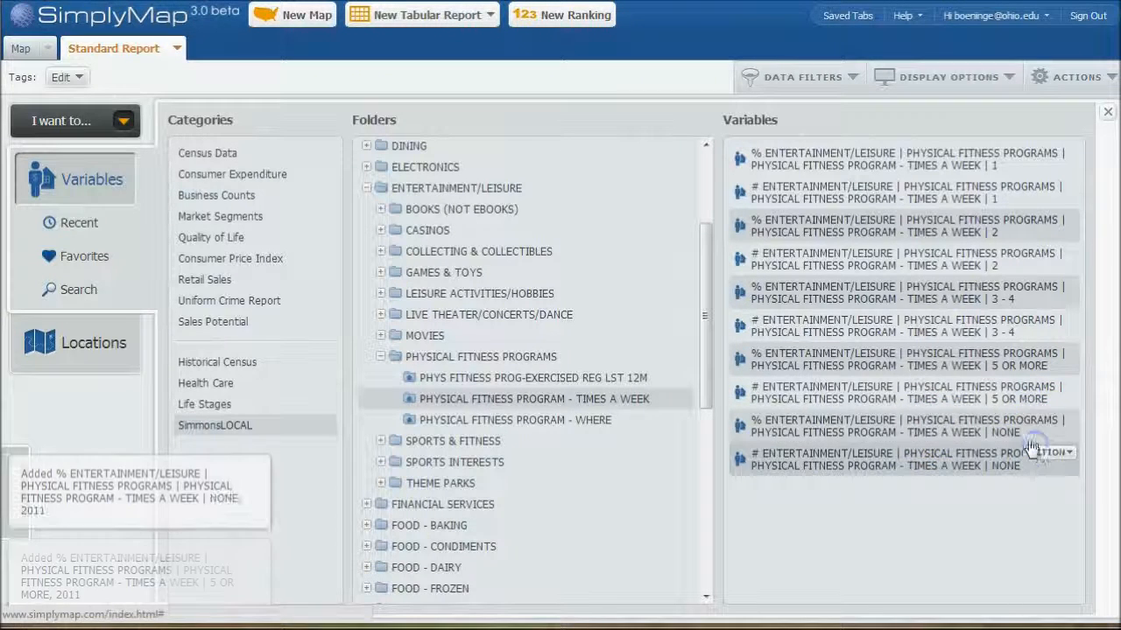
Look through the Sports & Fitness folders for every chance, occasional and seldom participation, then return to the report table
left_click(396, 442)
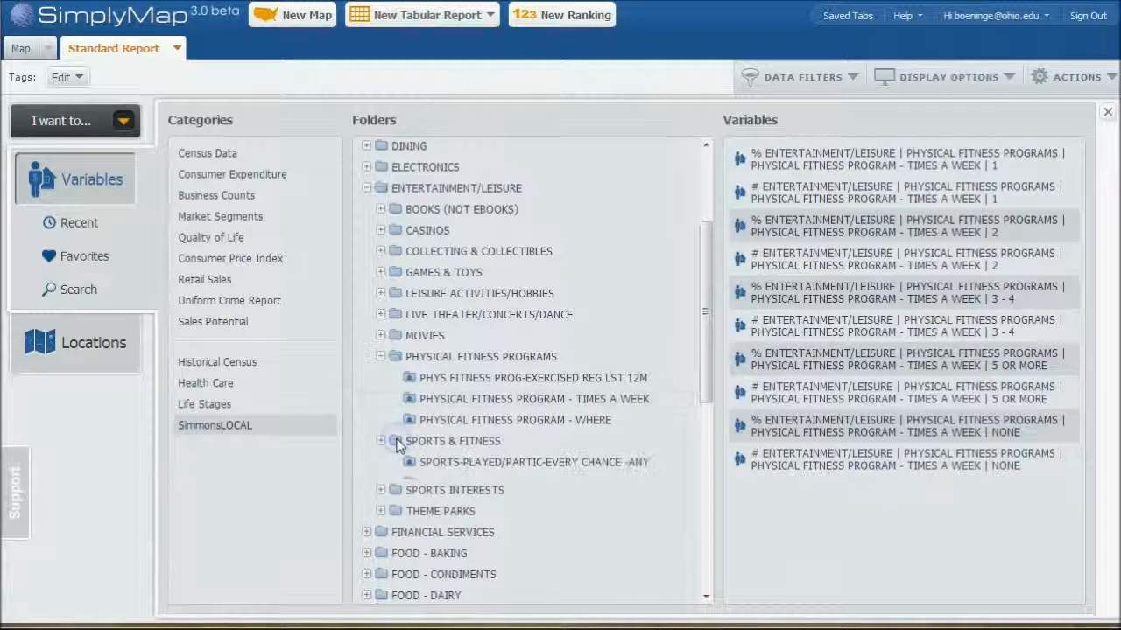
scroll(512, 368, "down", 2)
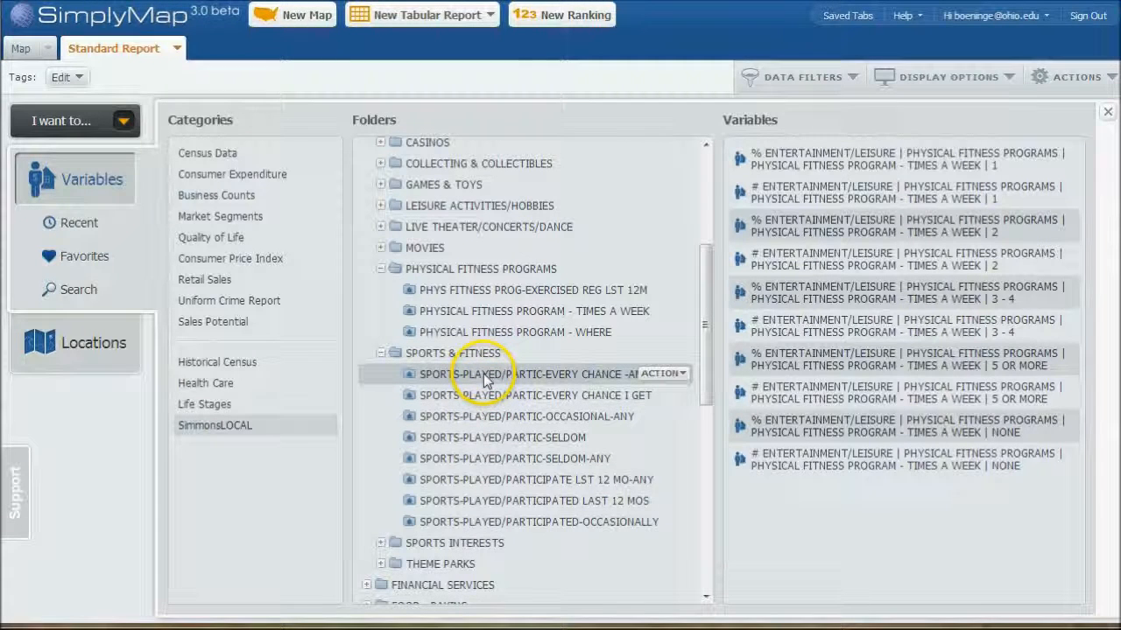
left_click(486, 376)
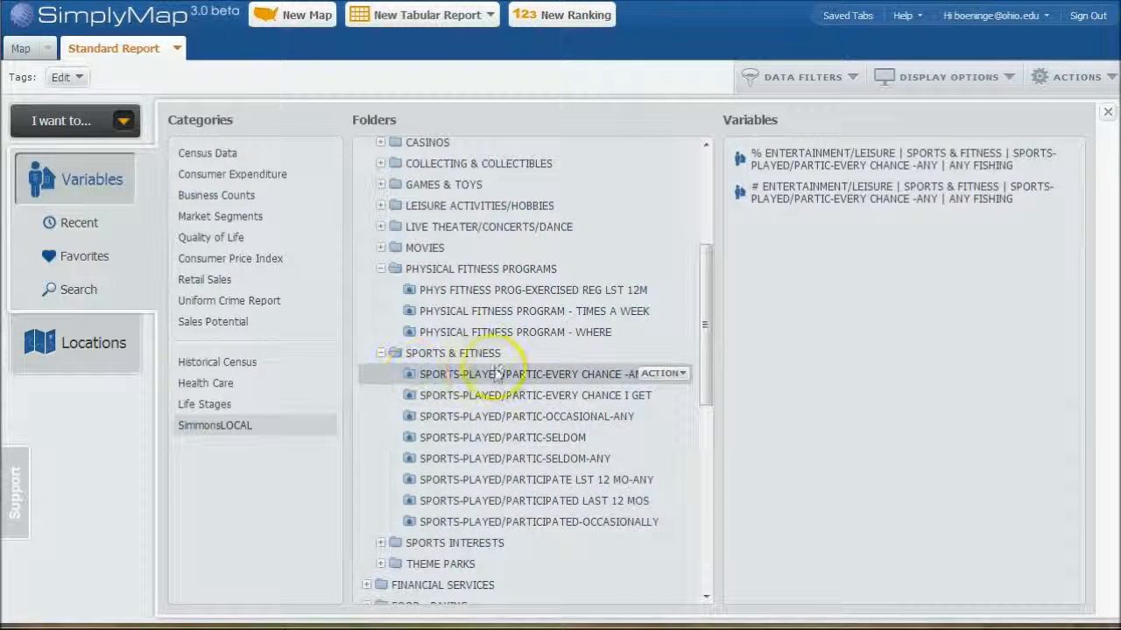
left_click(451, 399)
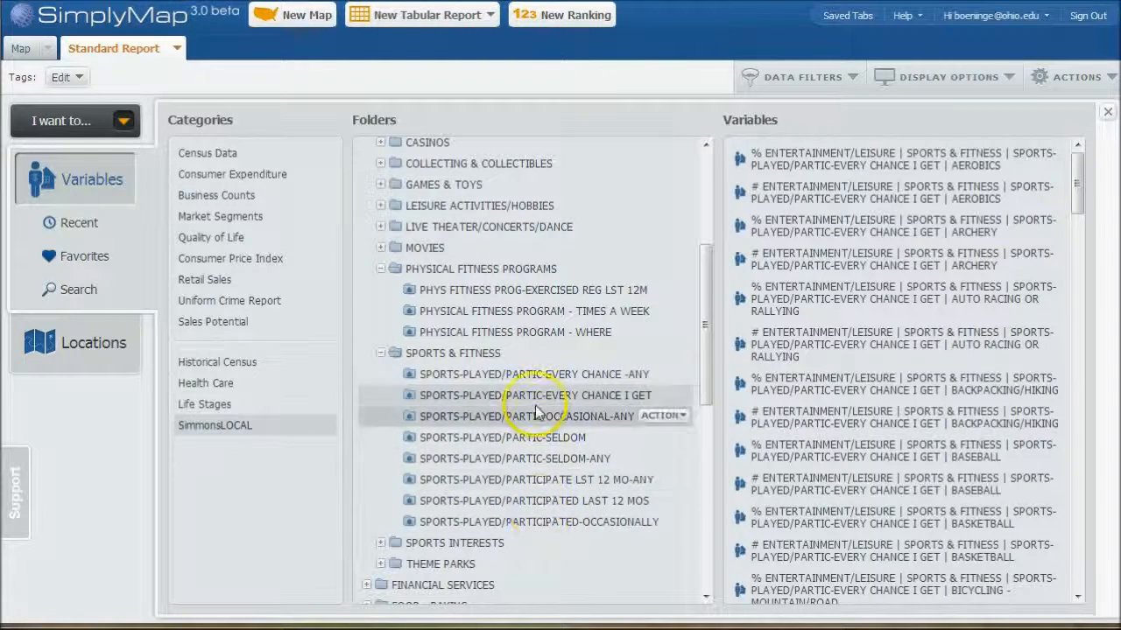
left_click(482, 420)
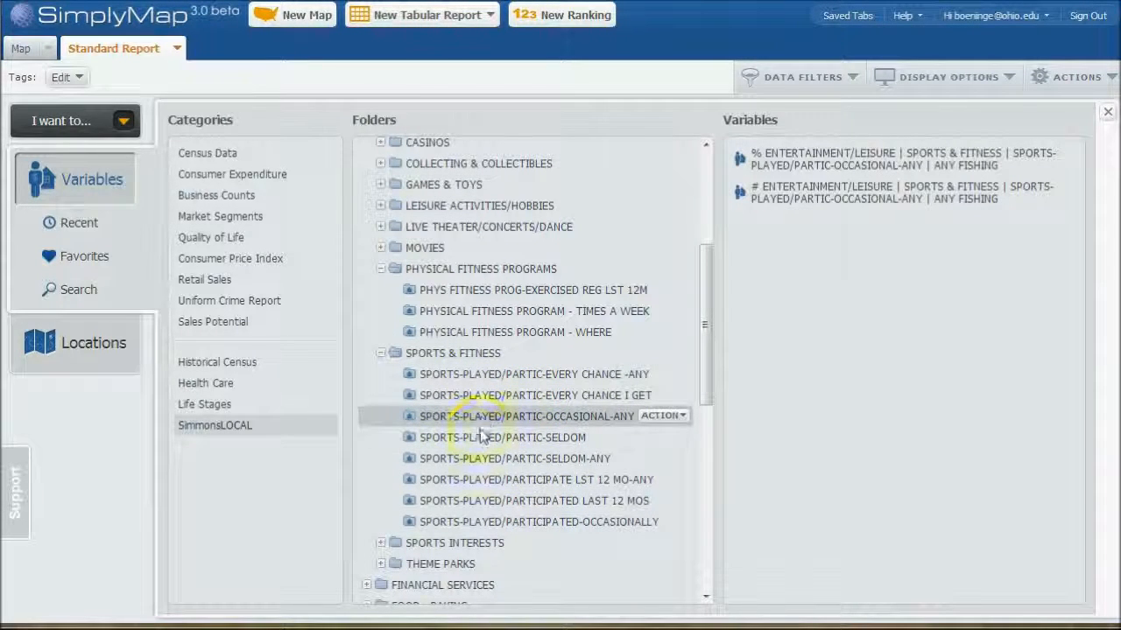
left_click(475, 436)
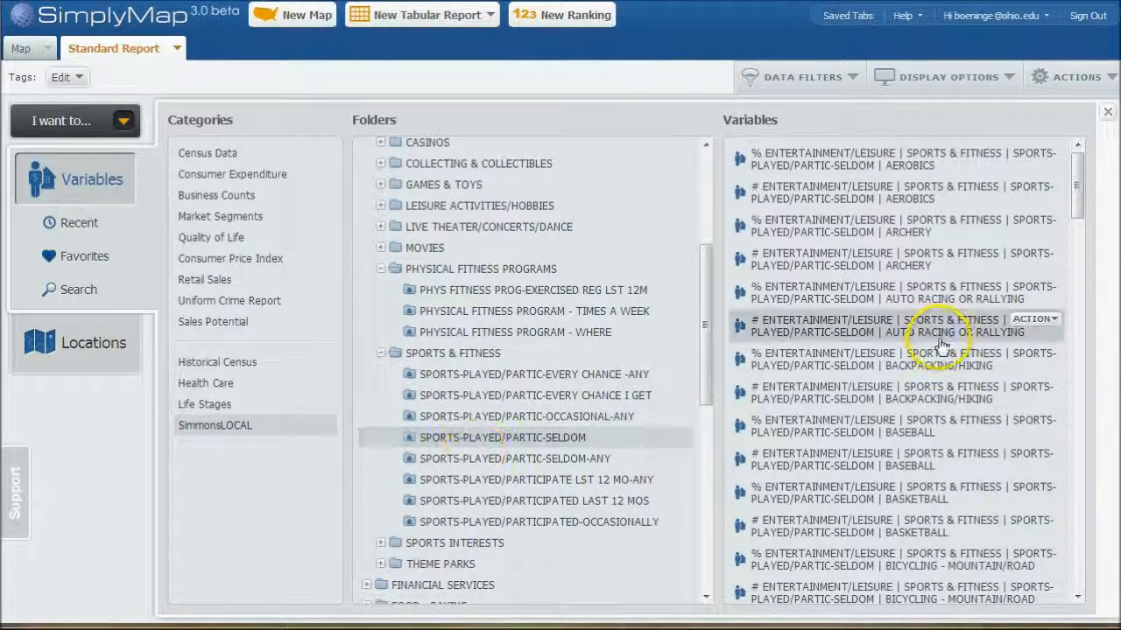
scroll(938, 342, "down", 3)
scroll(938, 344, "down", 5)
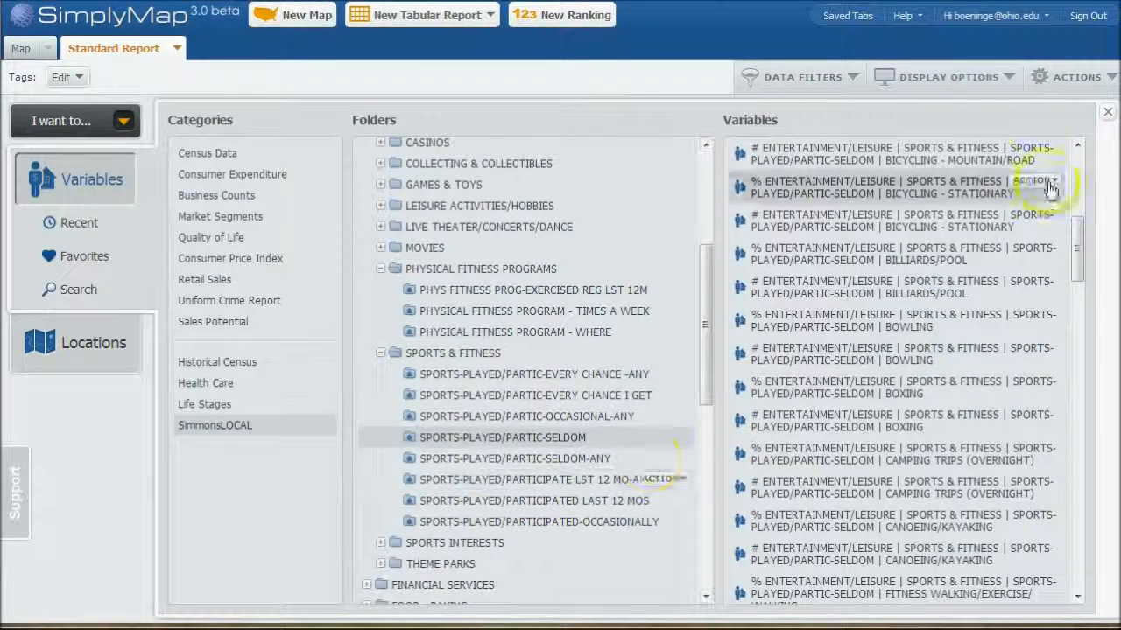
left_click(1108, 114)
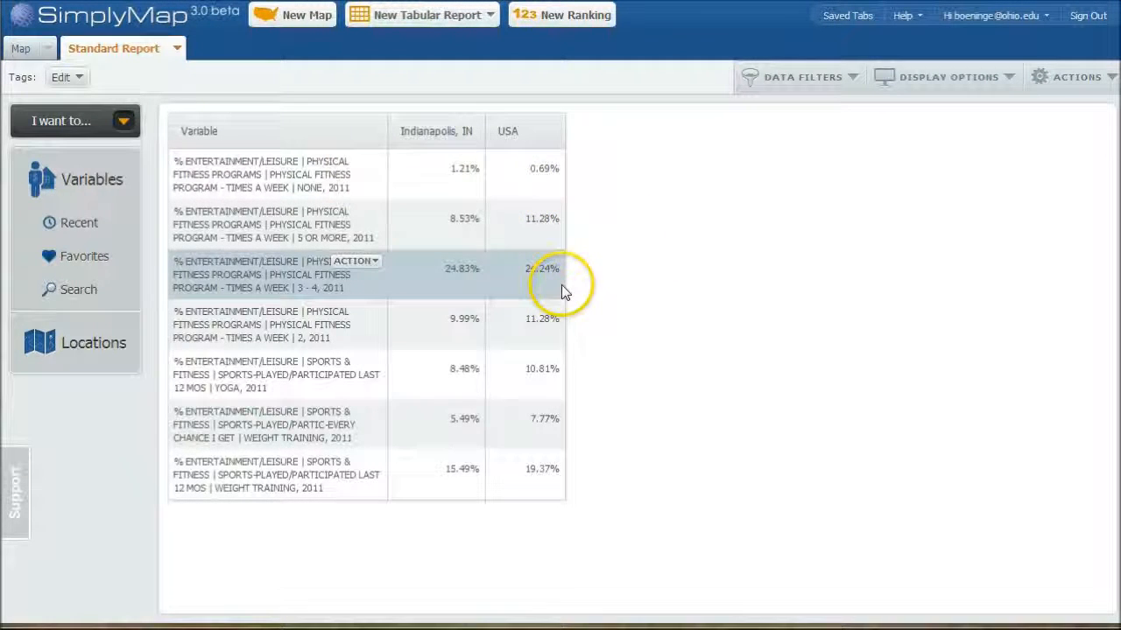
Start adding another location to the report, finding it by cities in the state of Illinois
mouse_move(217, 339)
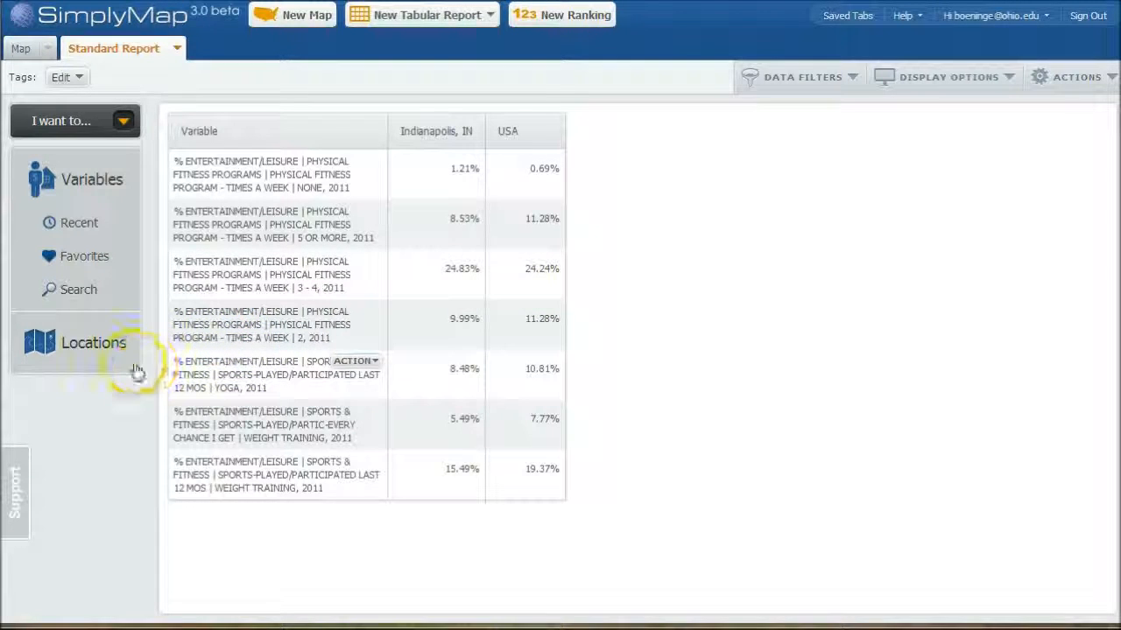
left_click(74, 344)
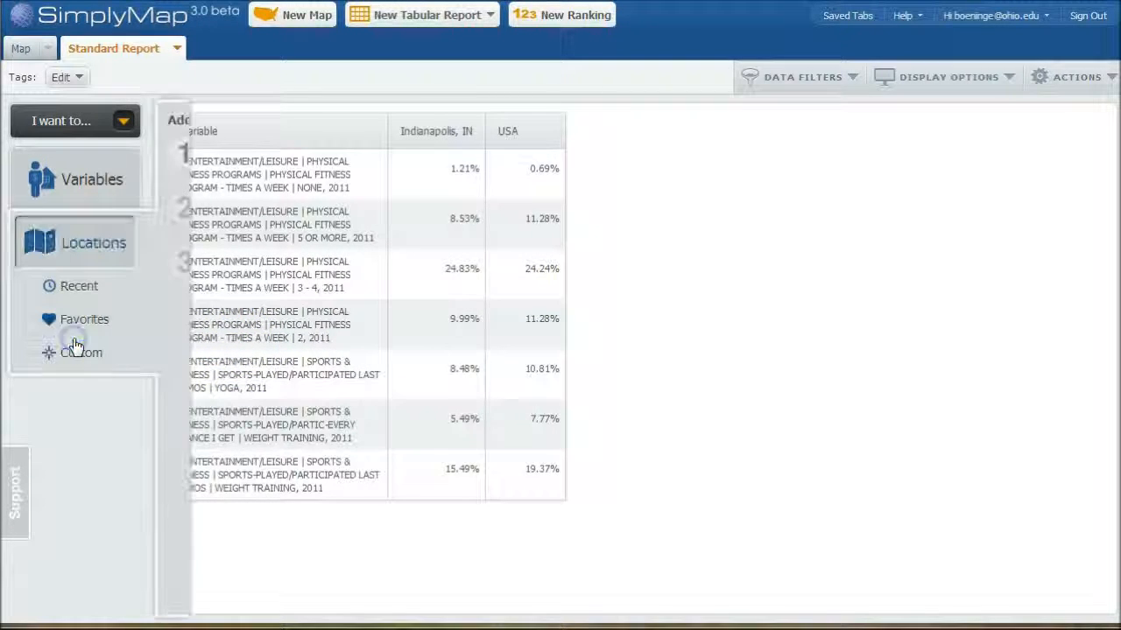
left_click(528, 156)
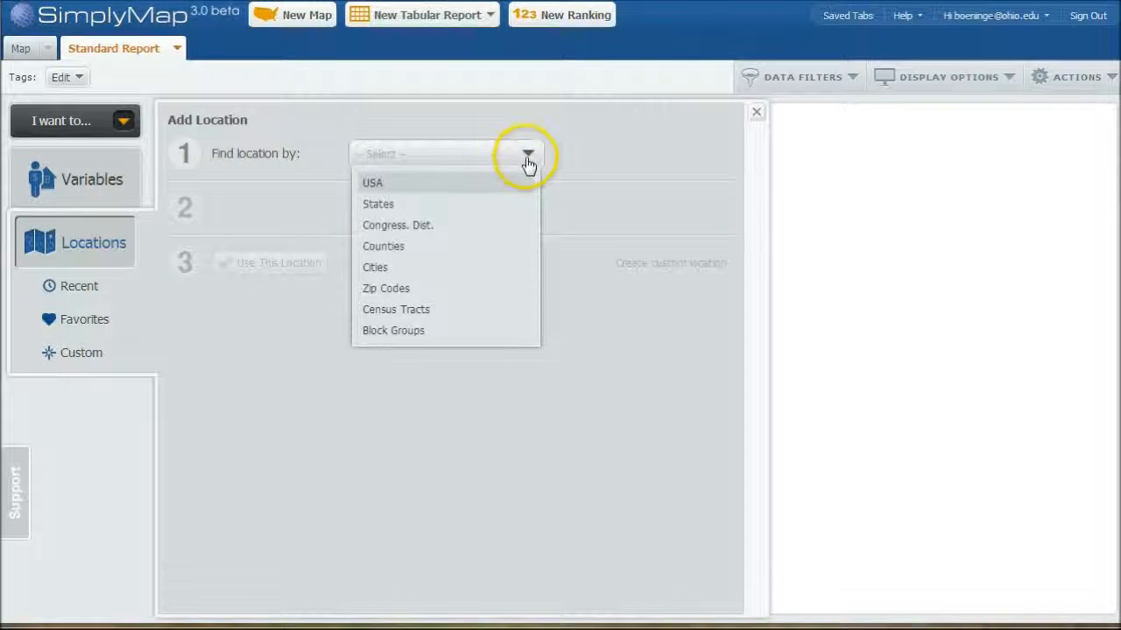
left_click(377, 268)
left_click(424, 208)
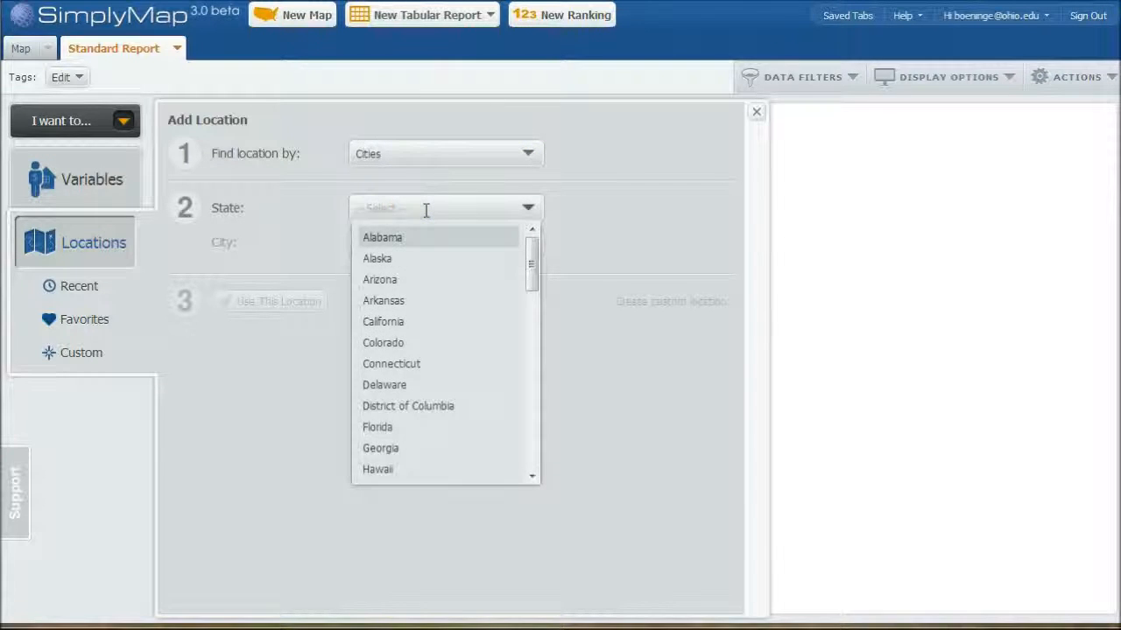
type("il")
Choose Chicago, IL as the city, add it to the report and return to the report table
left_click(424, 242)
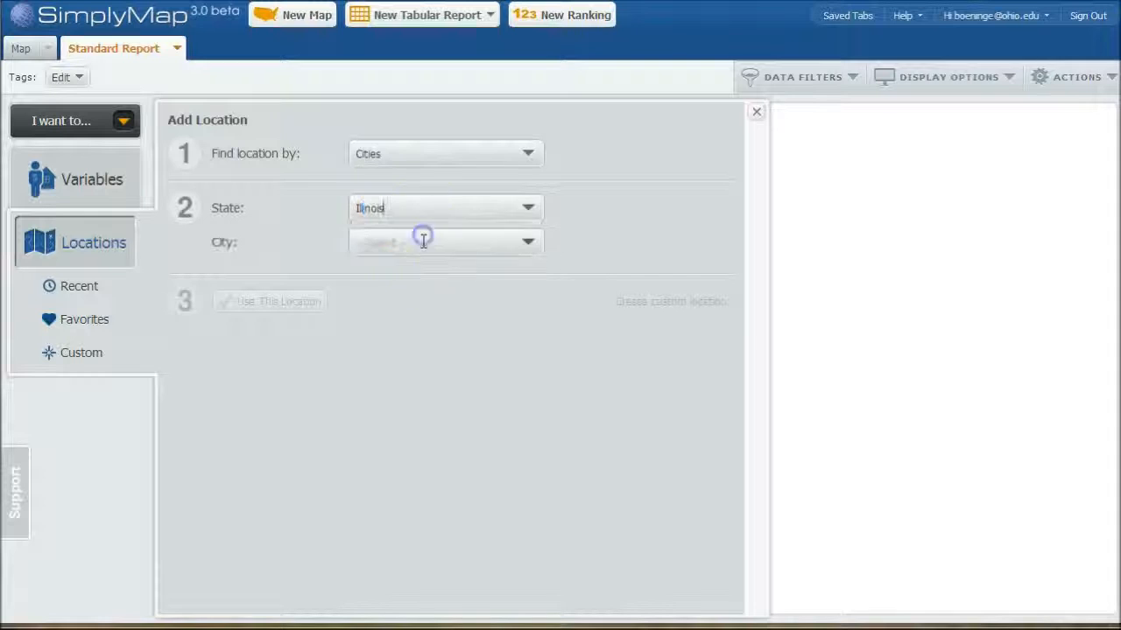
left_click(413, 248)
type("chic")
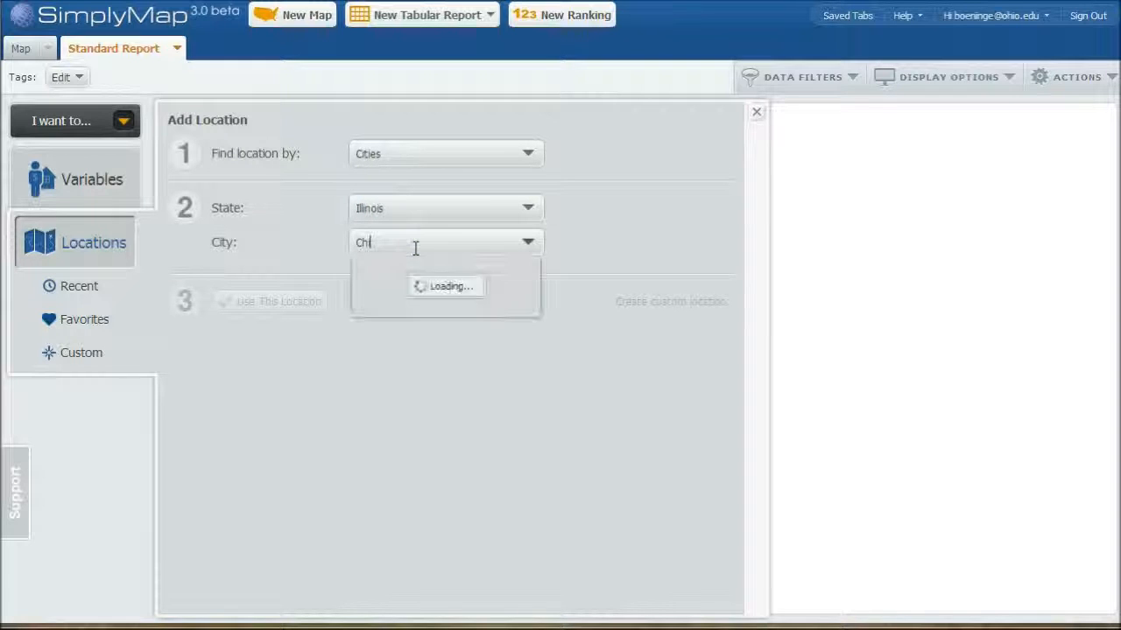
left_click(398, 315)
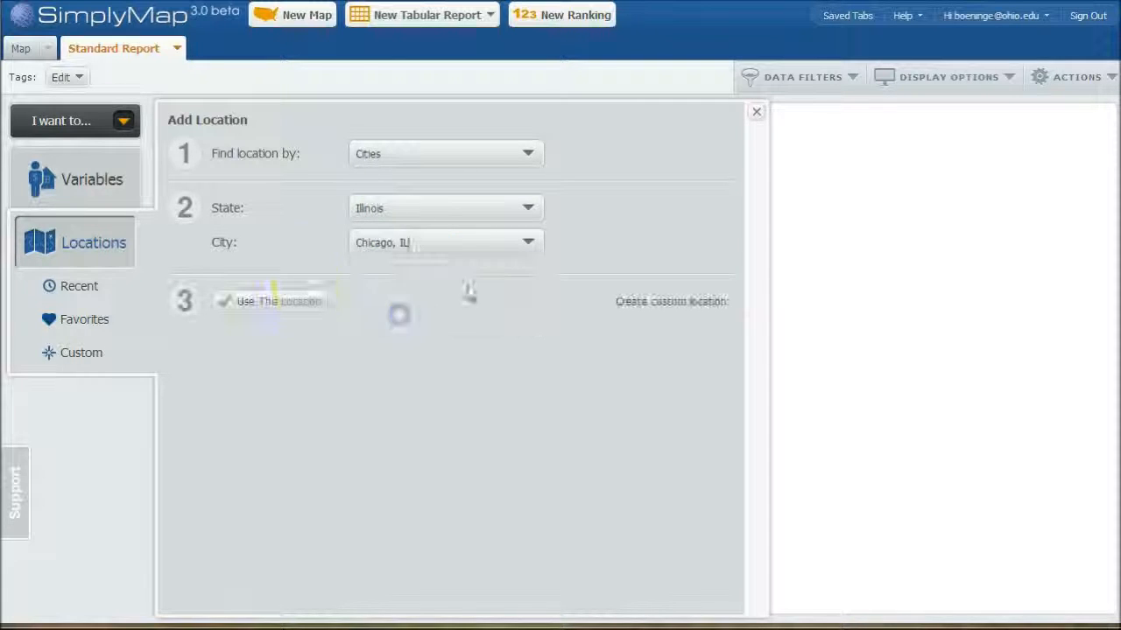
left_click(274, 303)
left_click(639, 301)
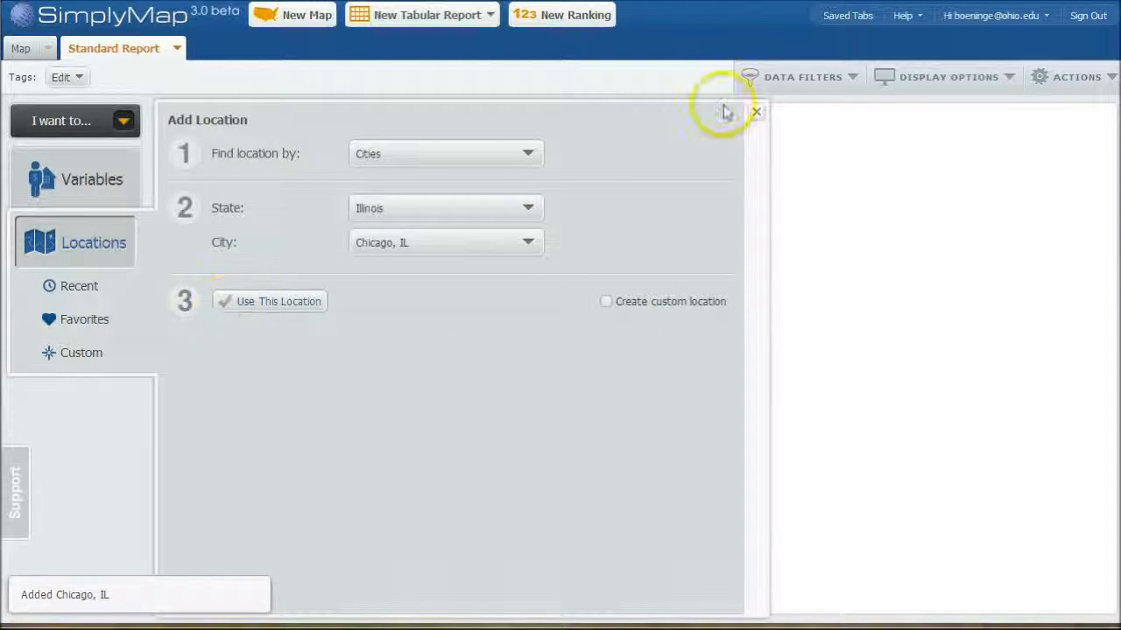
left_click(757, 112)
left_click(568, 265)
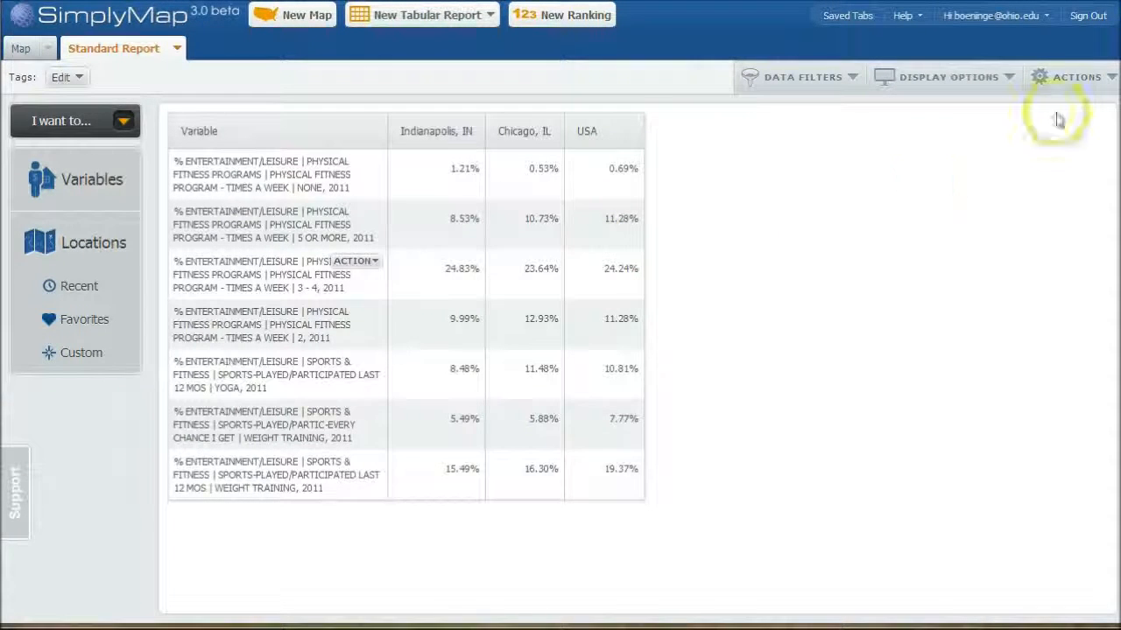
Download the standard report as an Excel file
left_click(1108, 84)
left_click(1069, 112)
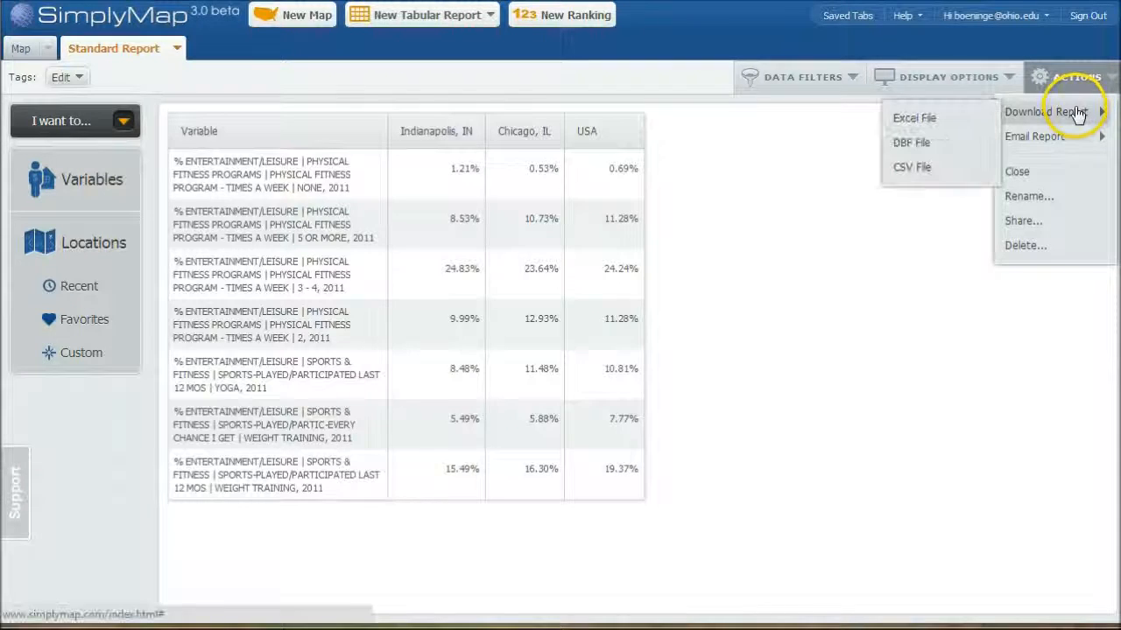
left_click(937, 118)
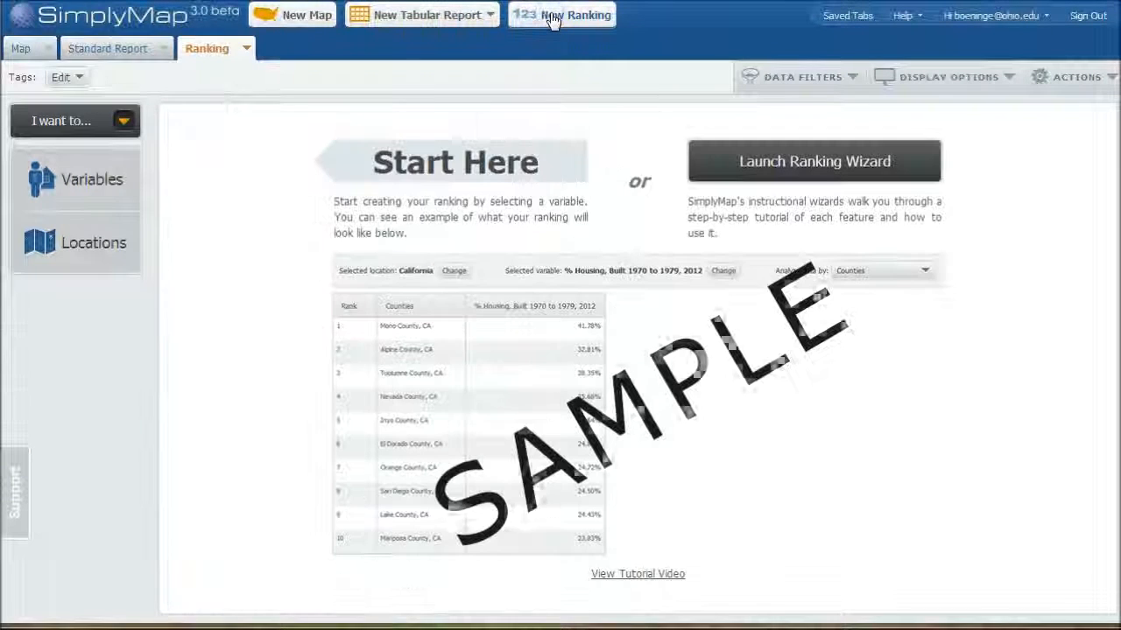
Launch the wizard for a new ranking, open the location selection and dismiss the wizard's guidance
left_click(798, 167)
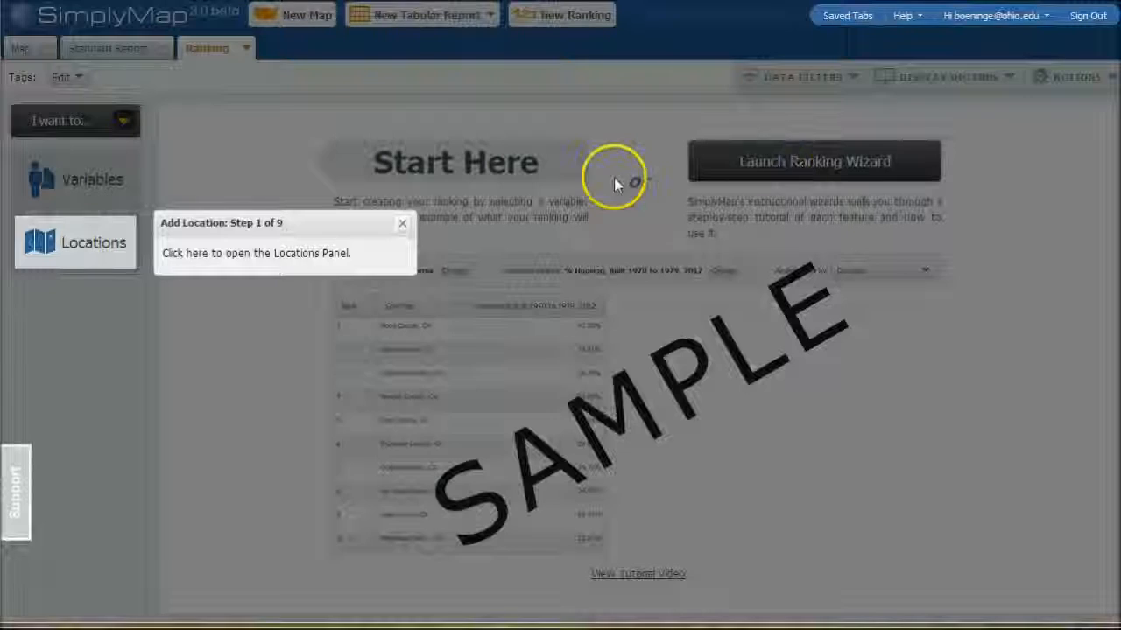
left_click(84, 243)
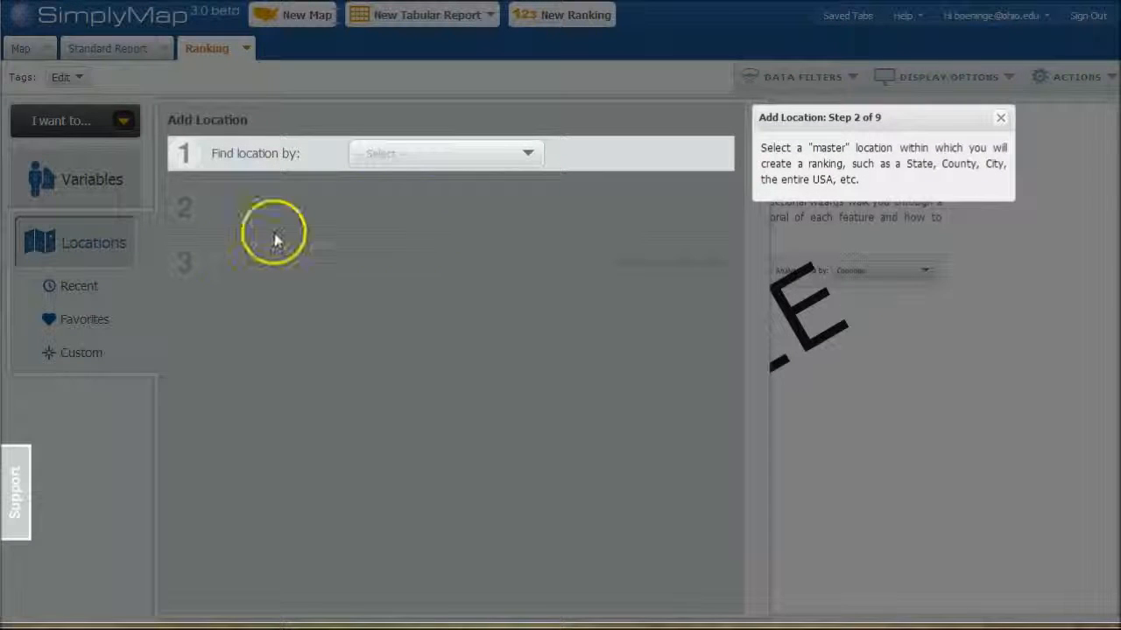
left_click(1001, 117)
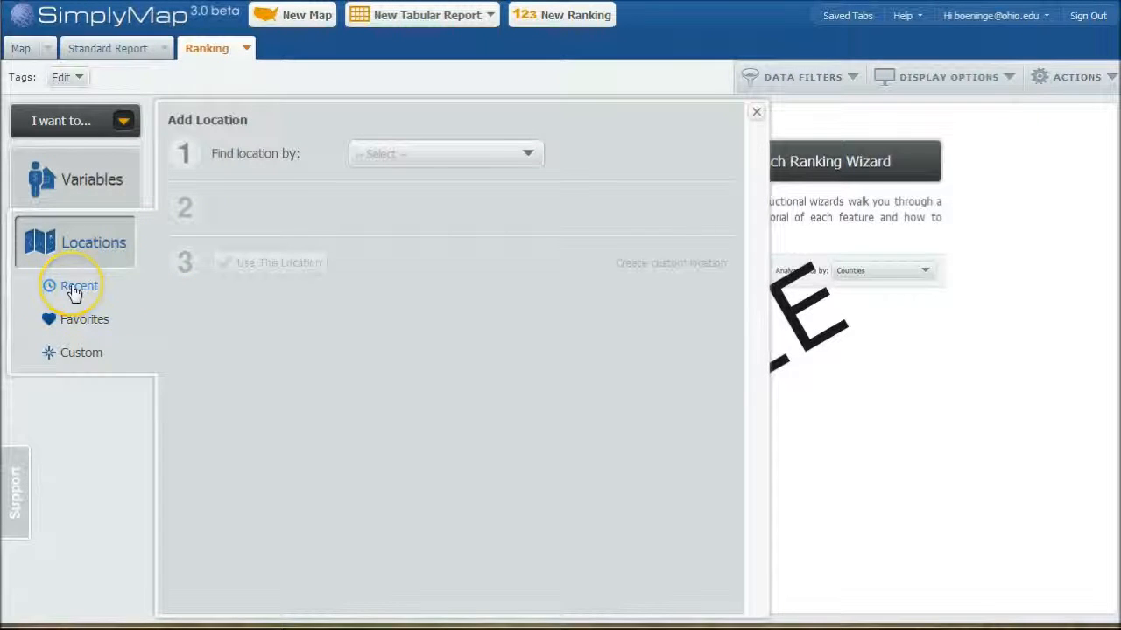
Use Indianapolis, IN from the recent locations as the ranking's location and close the location selection
left_click(75, 289)
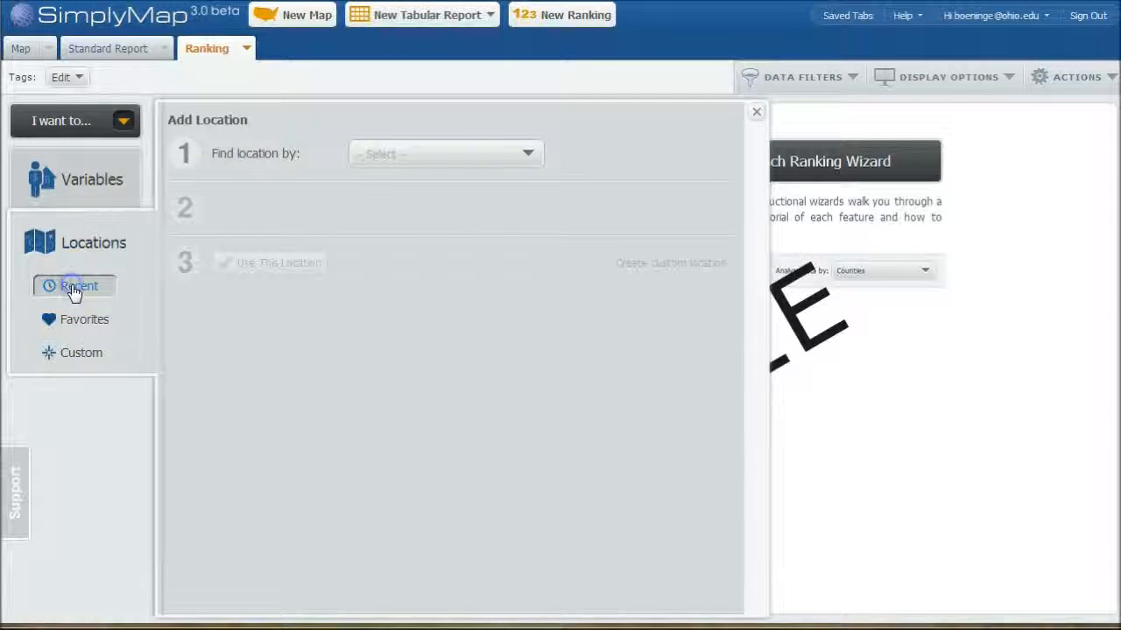
left_click(367, 205)
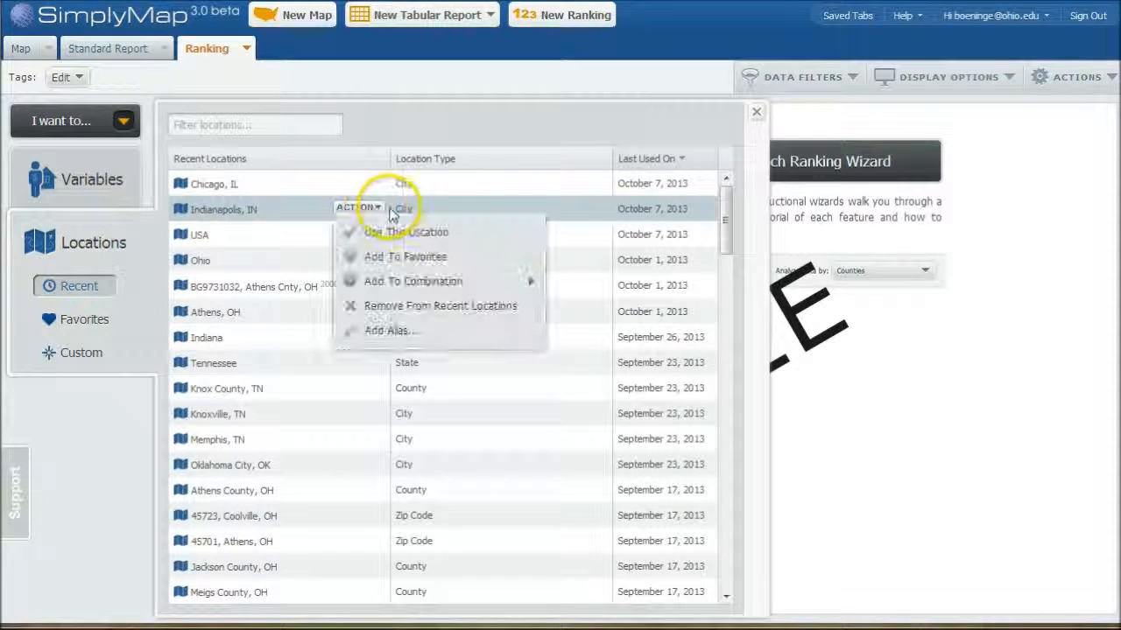
left_click(378, 206)
left_click(371, 210)
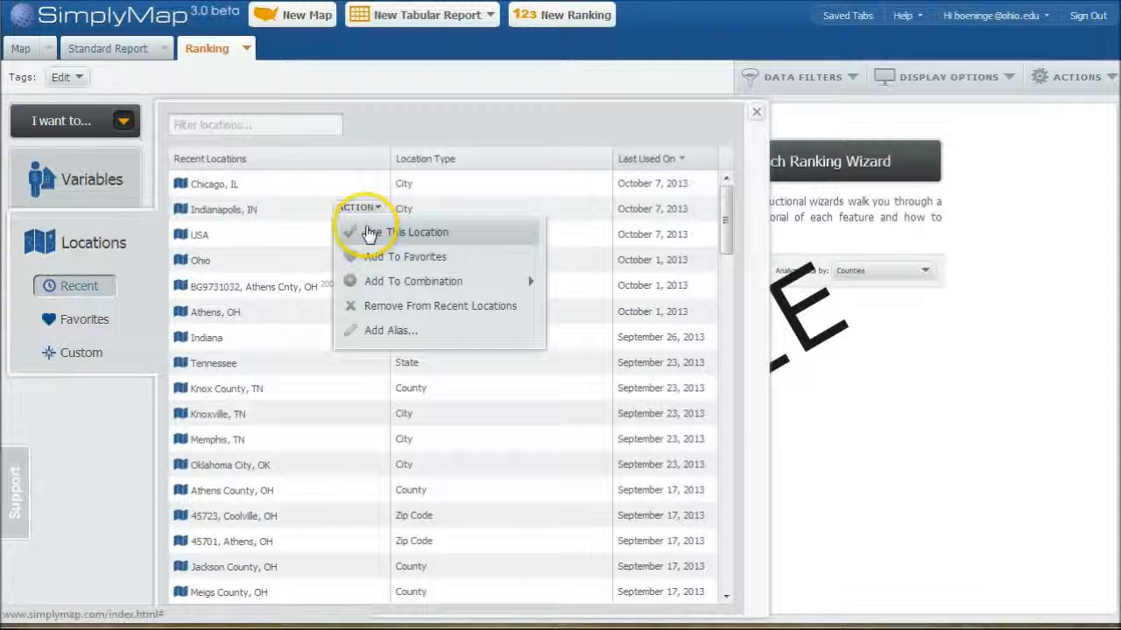
left_click(370, 231)
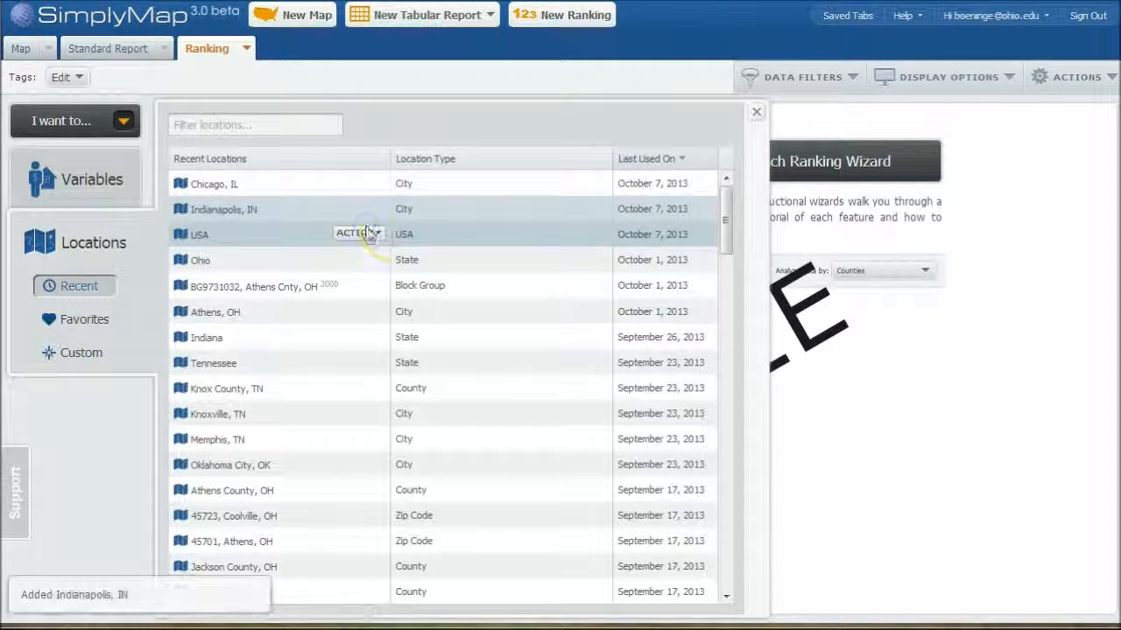
left_click(756, 111)
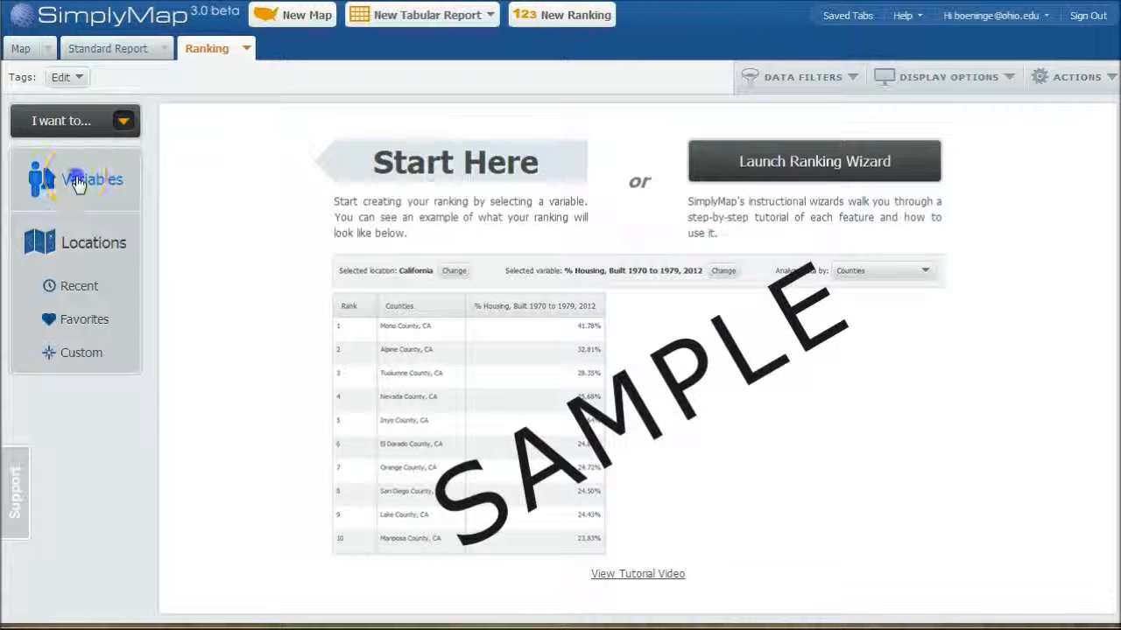
Use the recent variable for physical fitness program times a week 3 - 4, 2011 in the ranking and show the ranking table
left_click(77, 182)
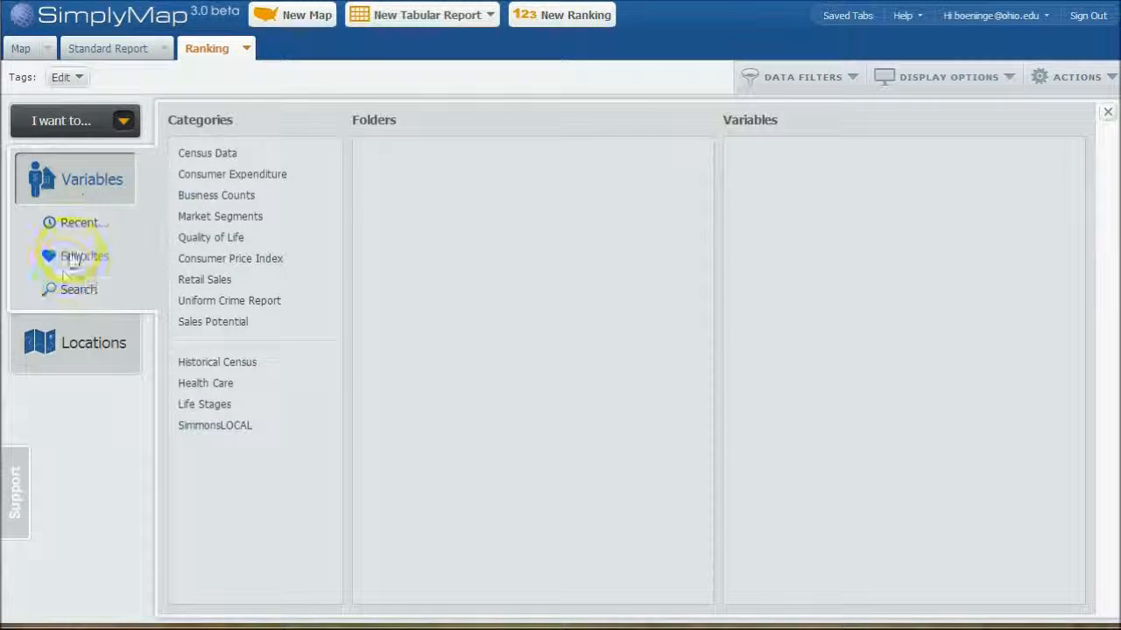
left_click(73, 226)
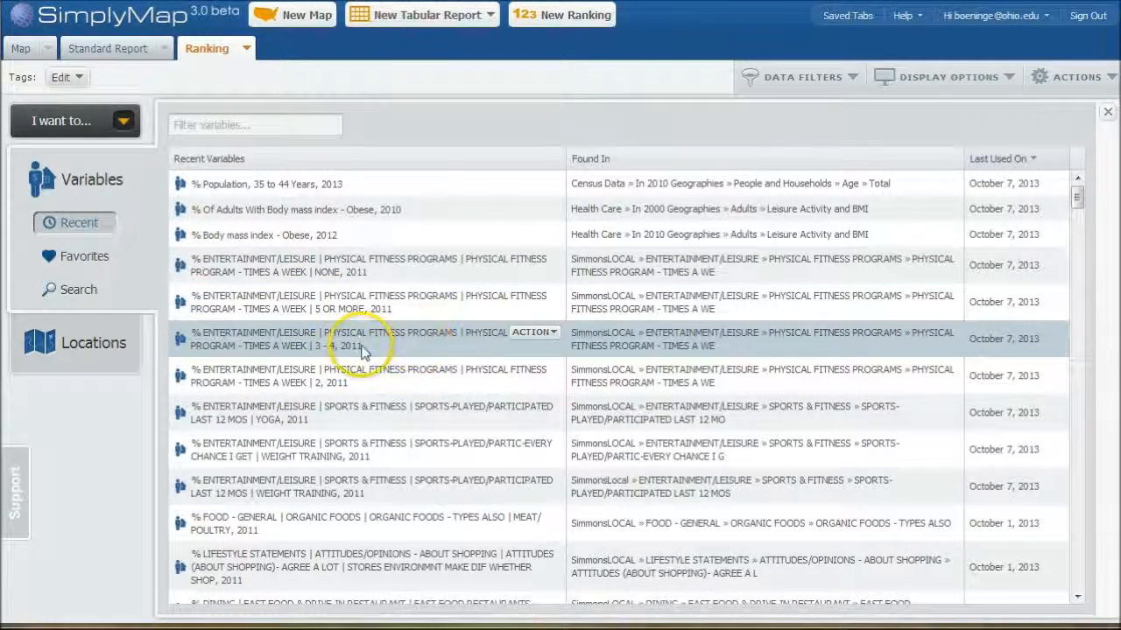
left_click(536, 334)
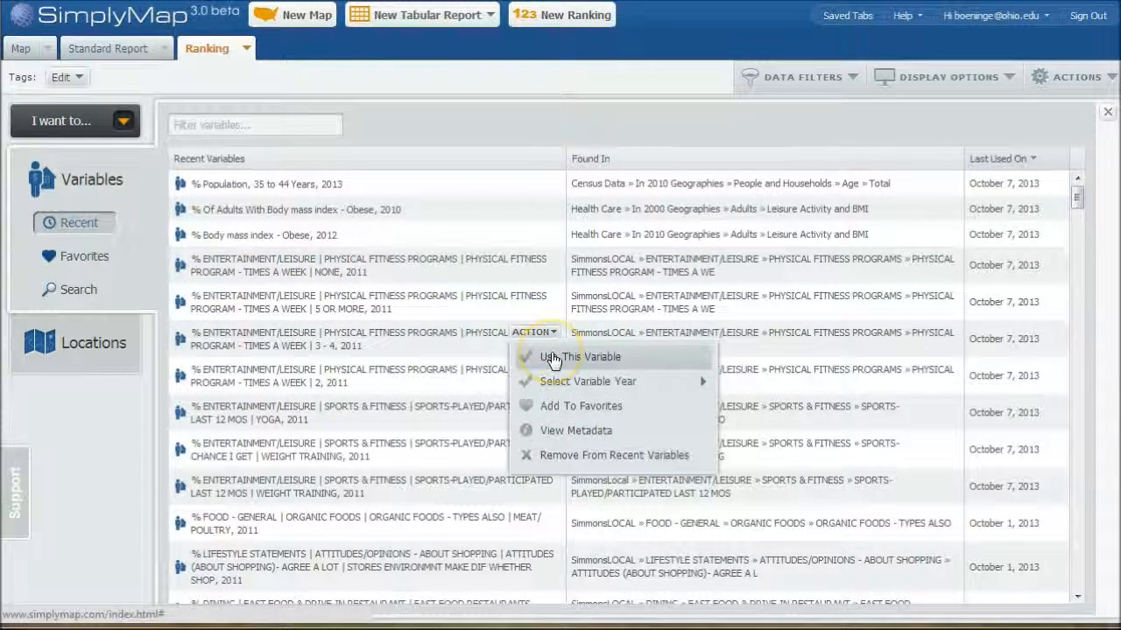
left_click(552, 358)
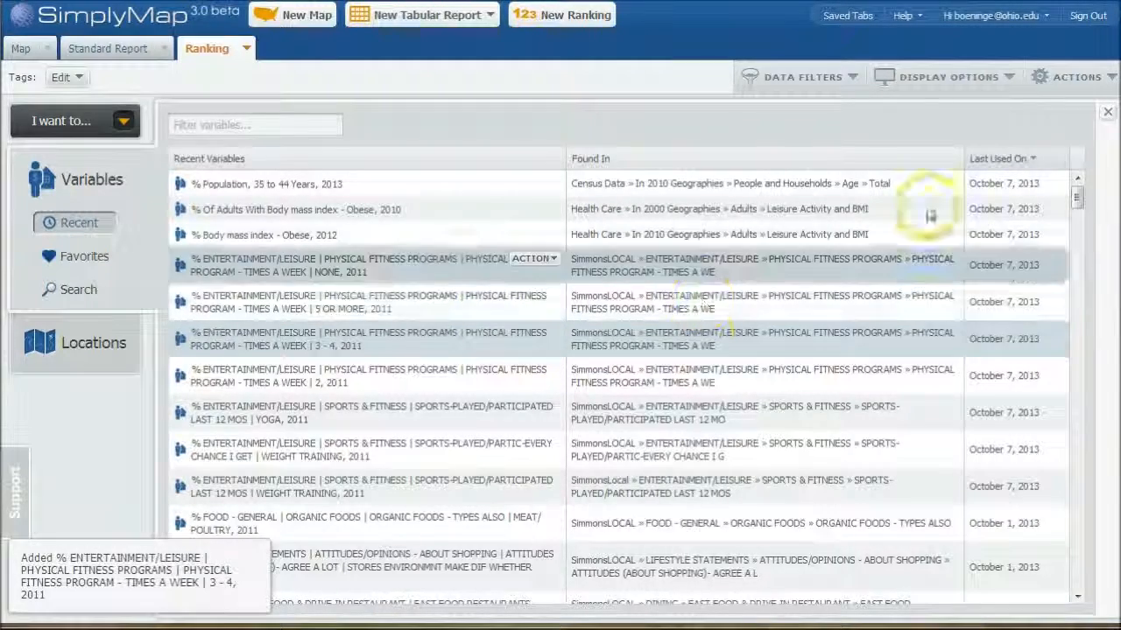
left_click(1104, 115)
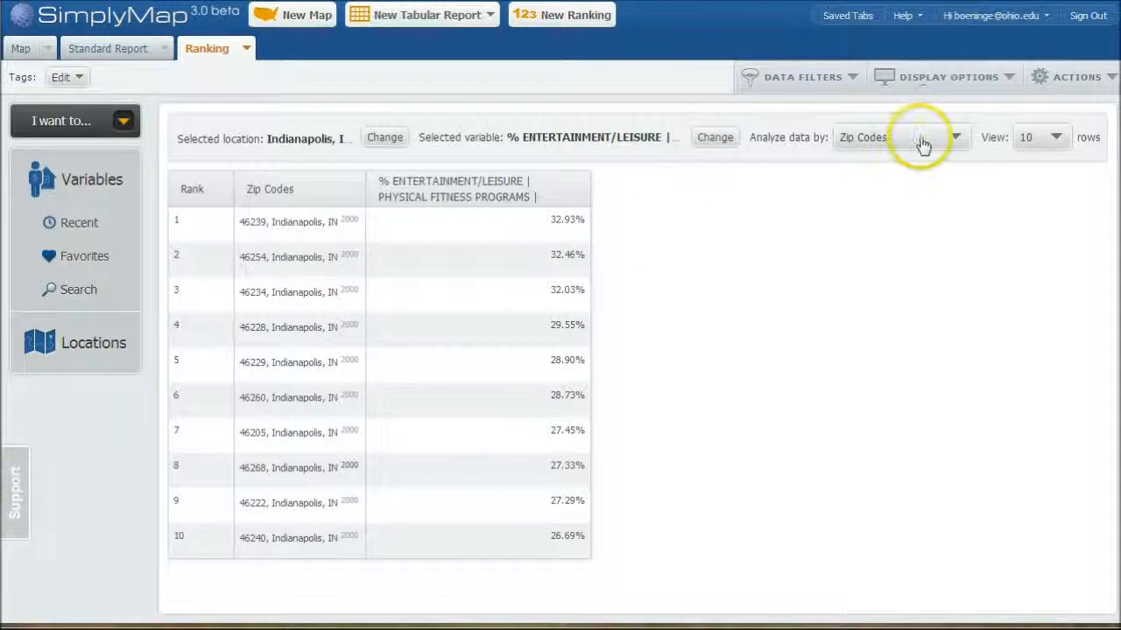
Analyze the ranking data by census tracts and set the view to 50 rows
left_click(954, 137)
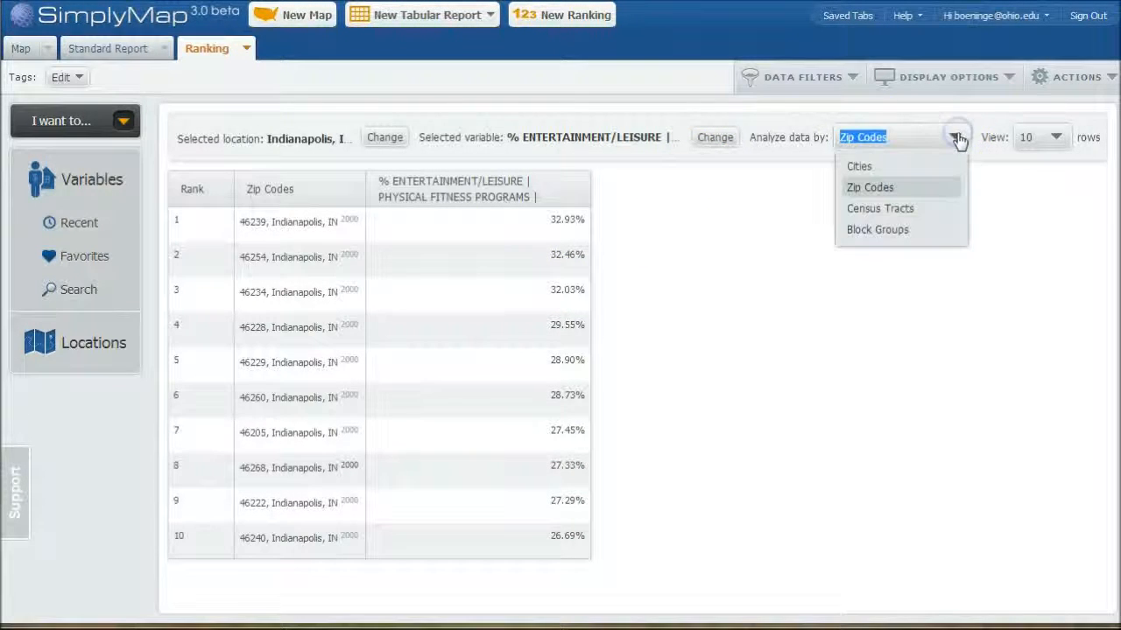
left_click(895, 211)
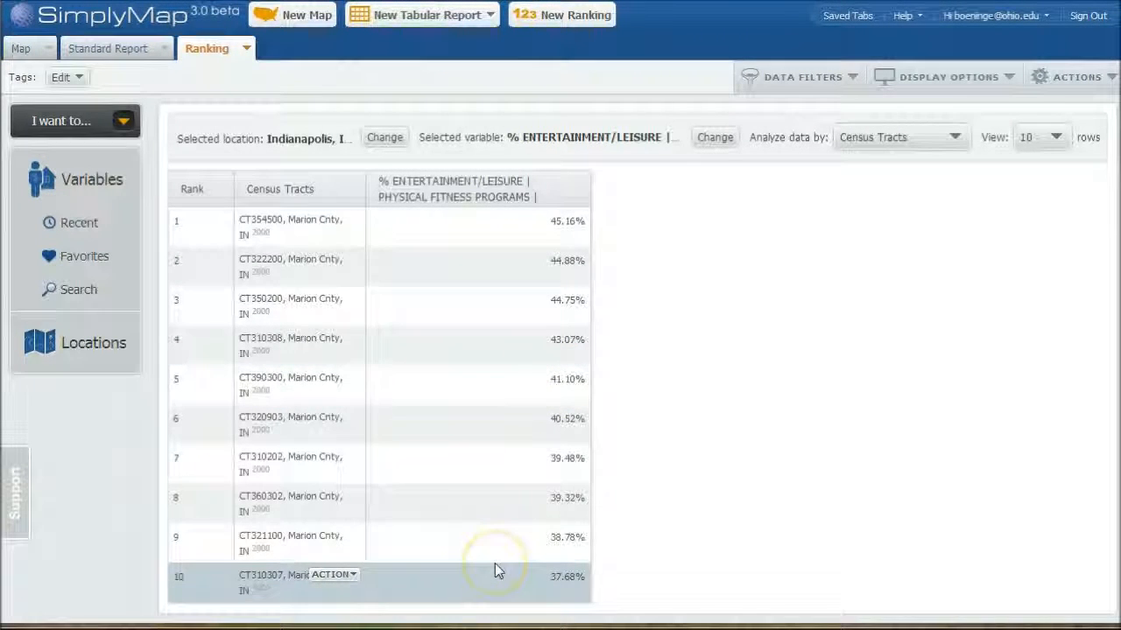
left_click(1055, 140)
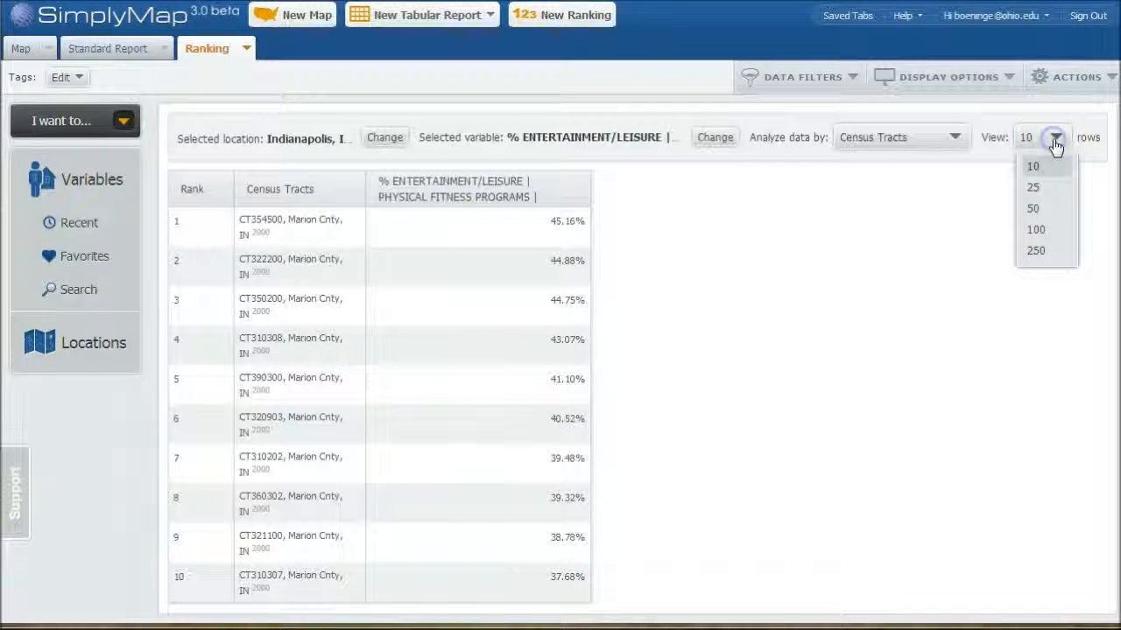
left_click(1039, 209)
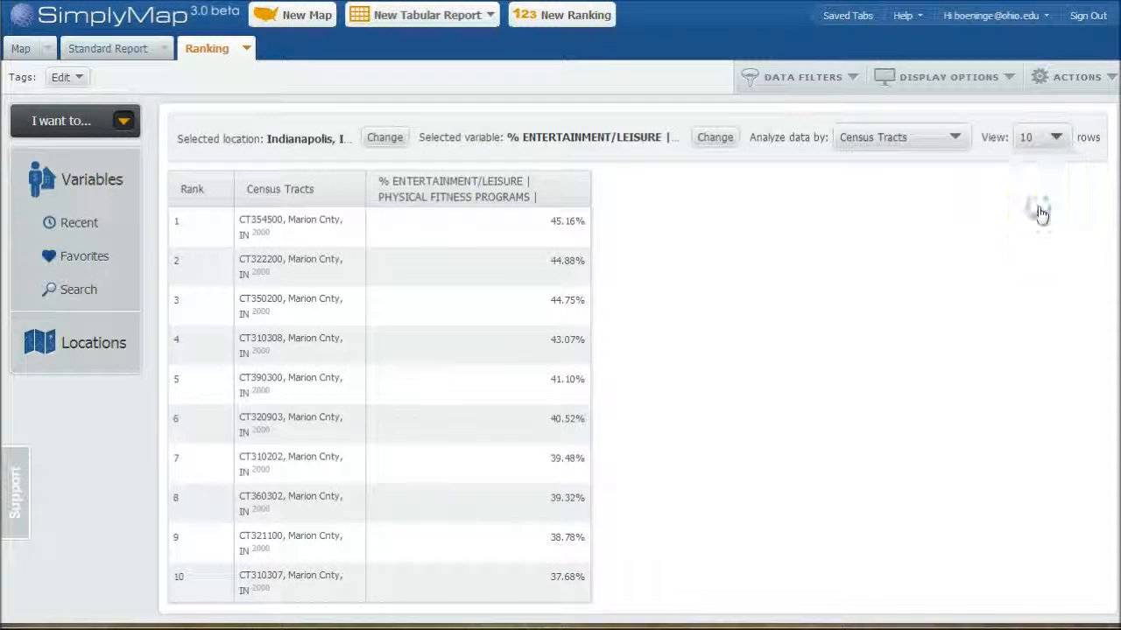
scroll(487, 363, "down", 10)
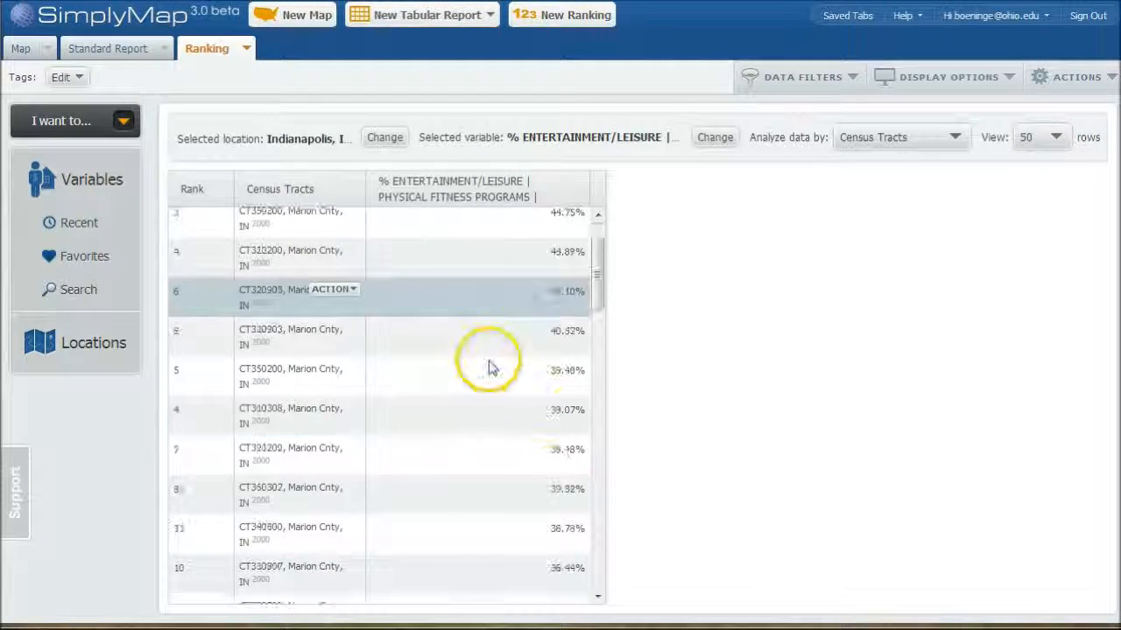
scroll(489, 356, "down", 5)
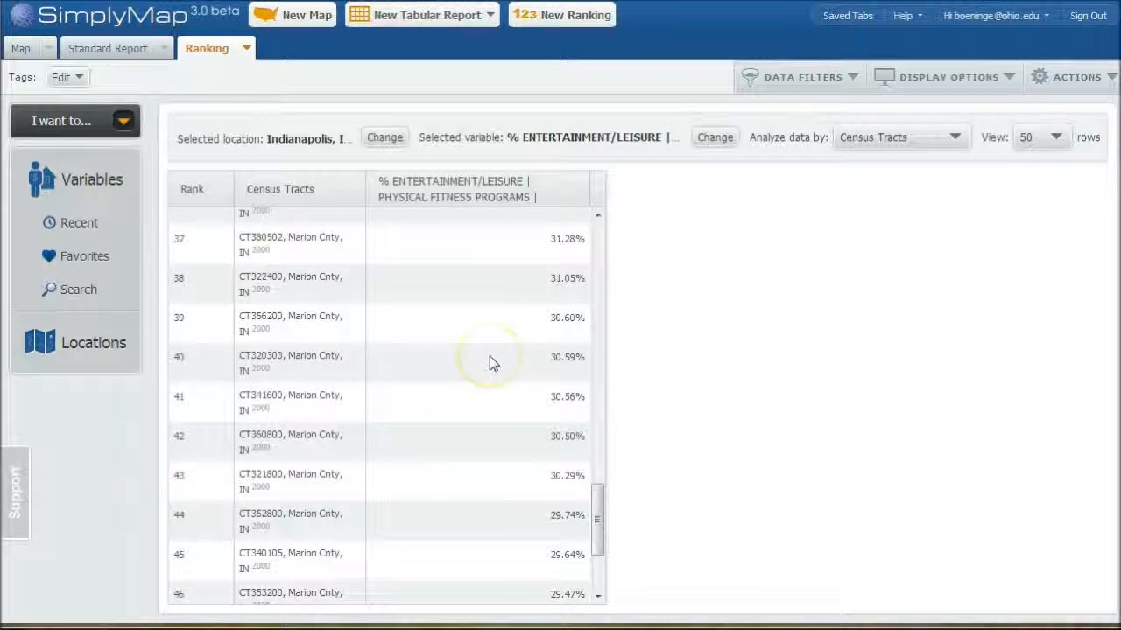
scroll(489, 356, "up", 15)
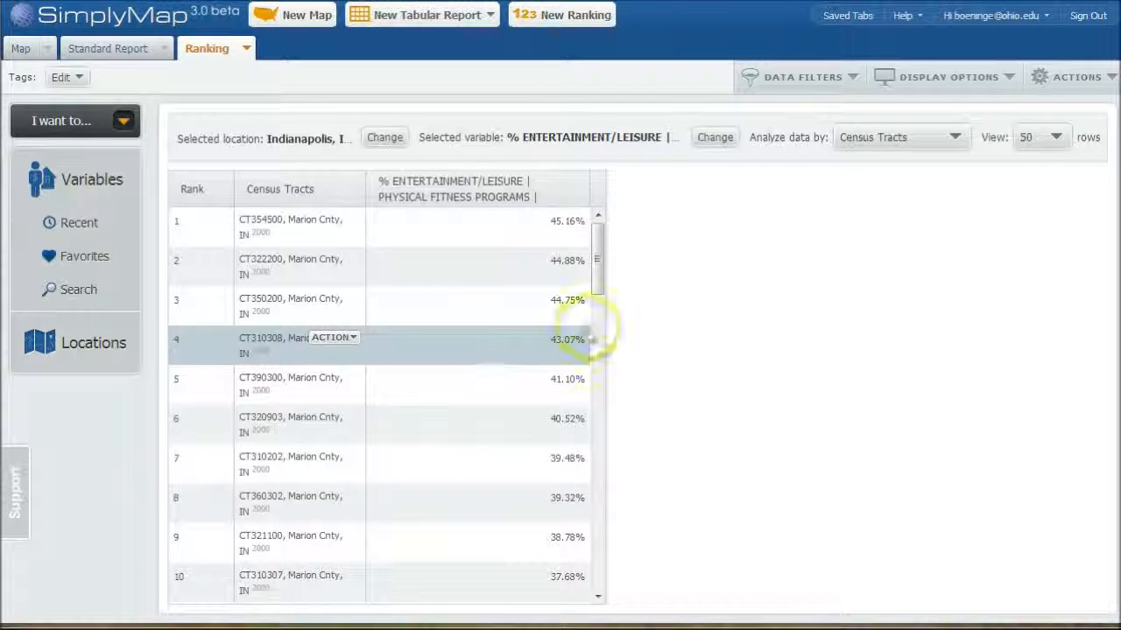